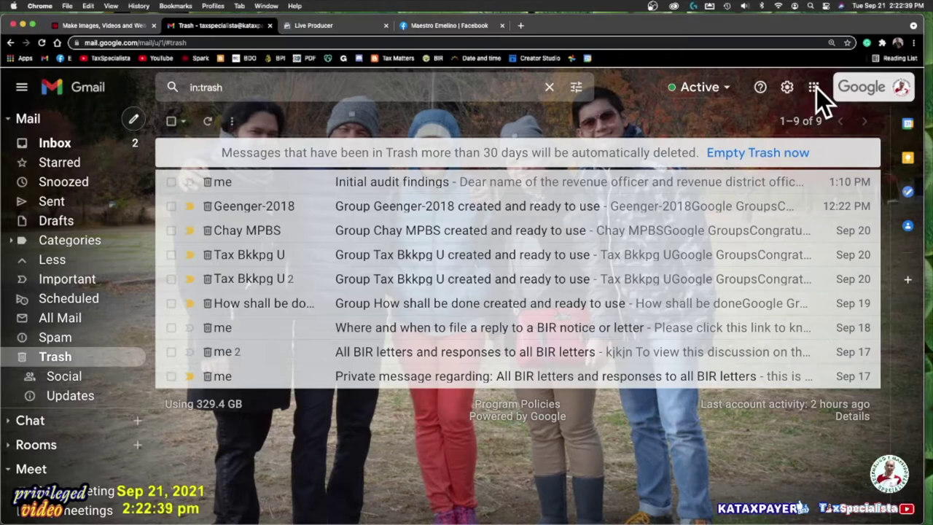
- Open Google Groups from the Google apps available in Gmail
click(814, 88)
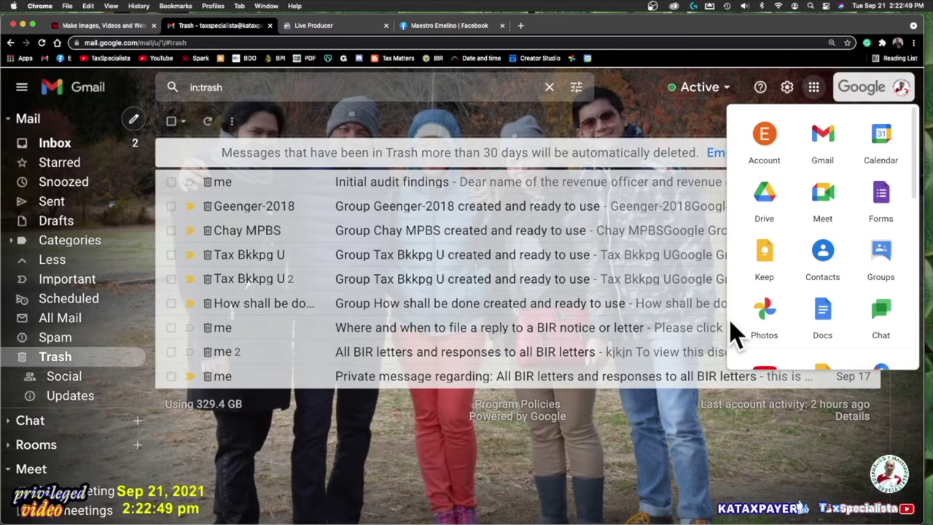
scroll(729, 333, up, 5)
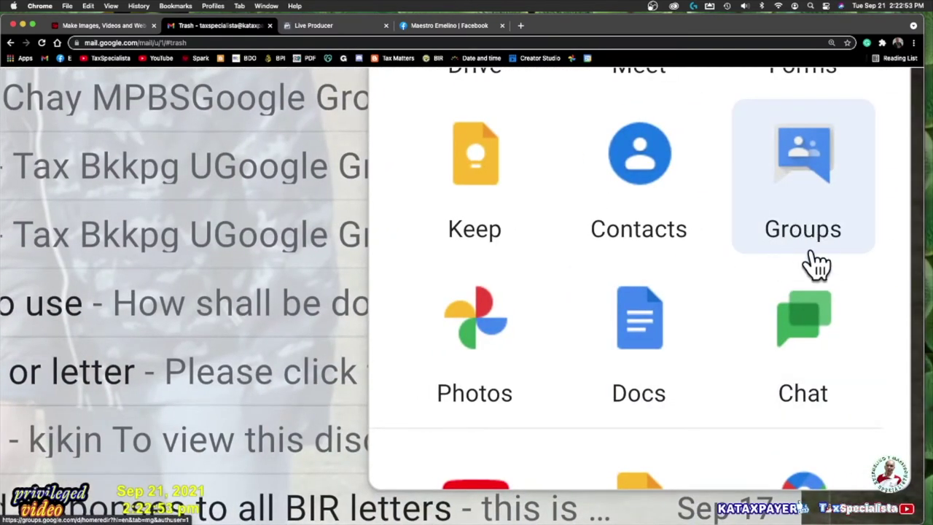
click(817, 179)
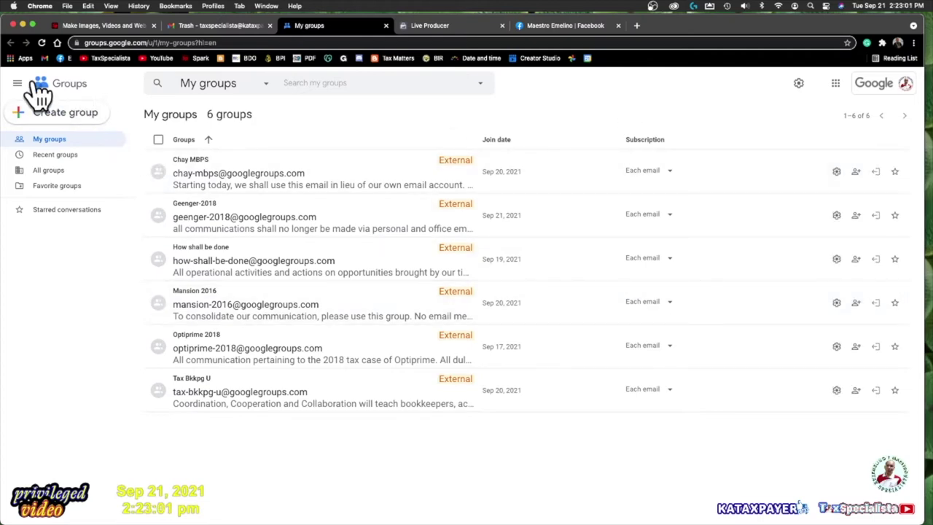
click(68, 118)
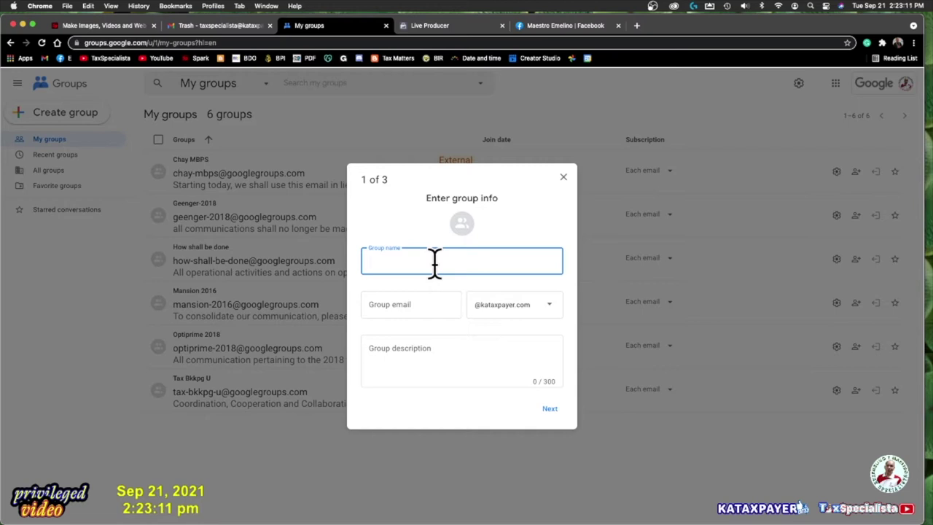
text(Tax Bookkeepers)
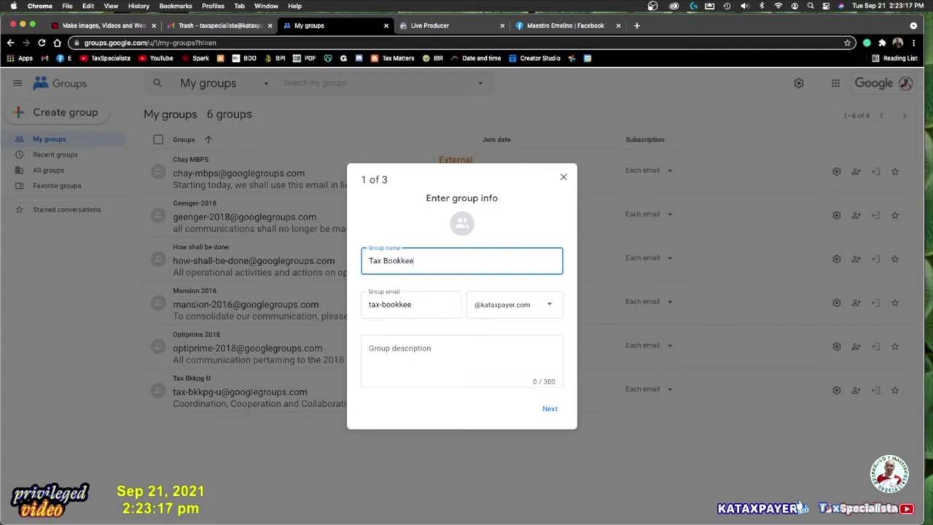
click(546, 306)
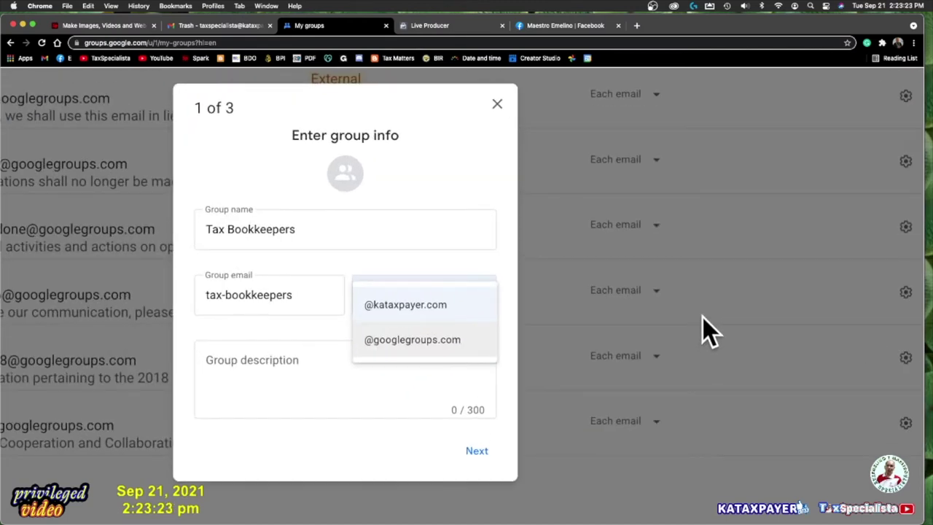
scroll(703, 317, up, 2)
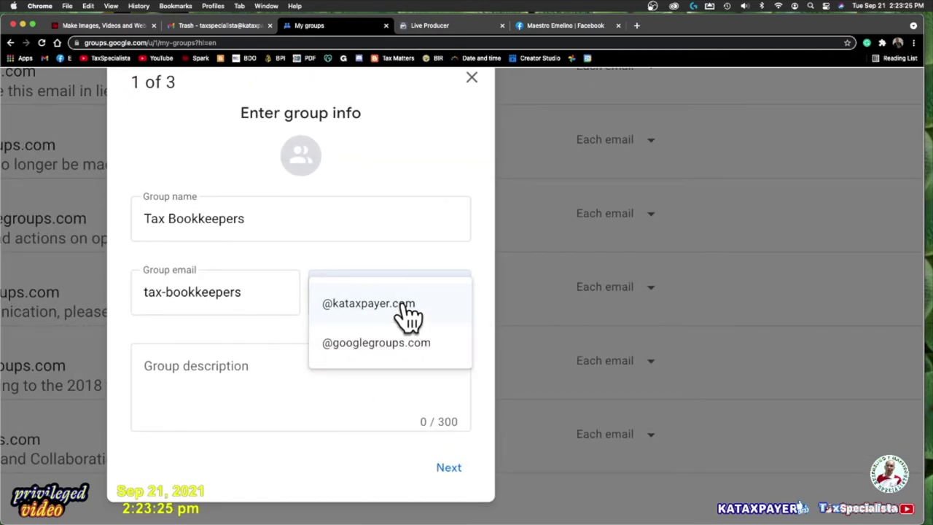
click(400, 354)
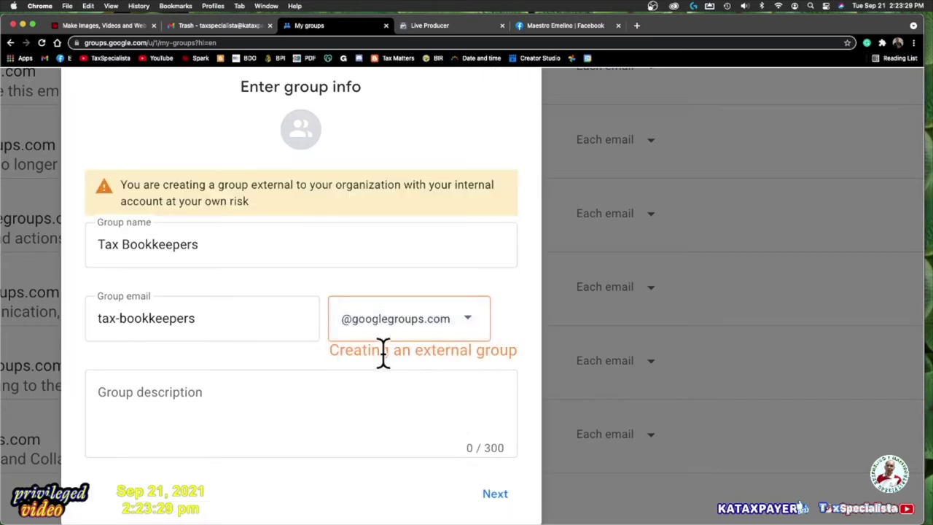
- Enter the group description "from now on, this will be our platform" and "stop using other communication messaging network", and proceed to the privacy settings
click(201, 395)
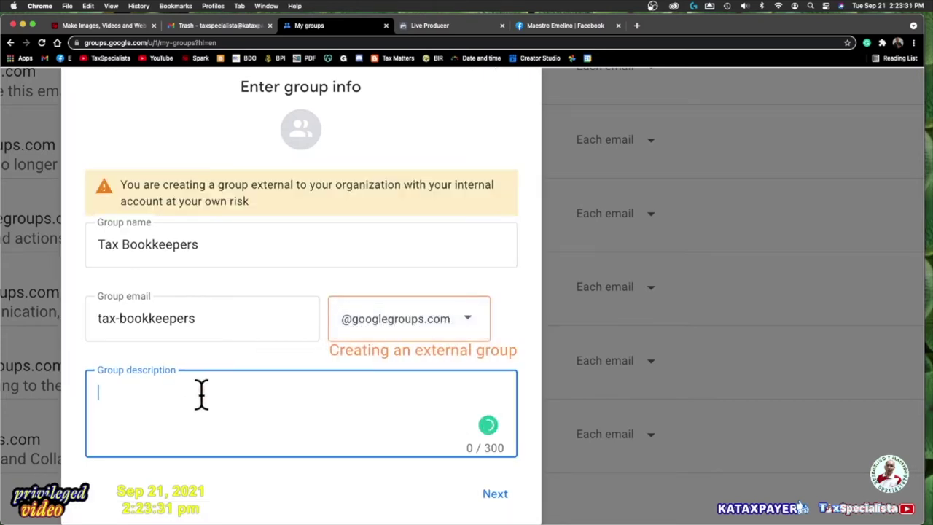
text(from )
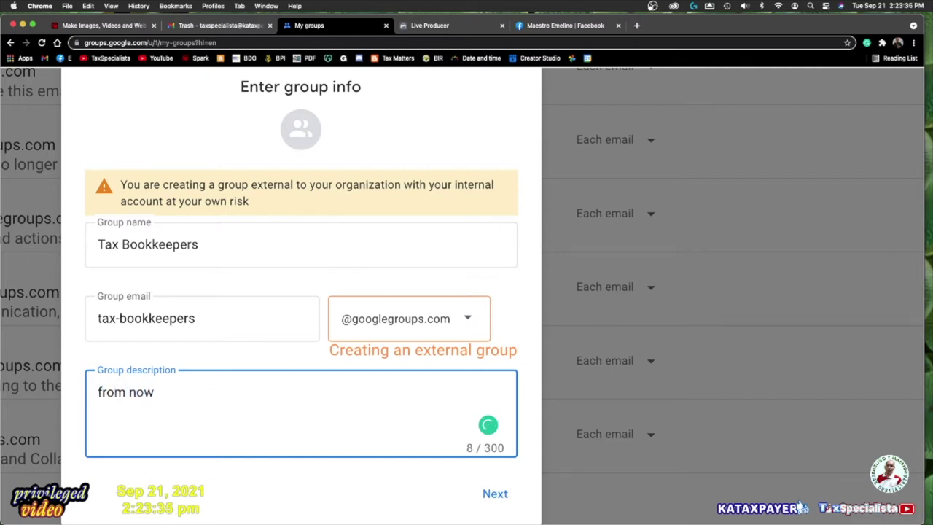
text(now on, this will be our platform)
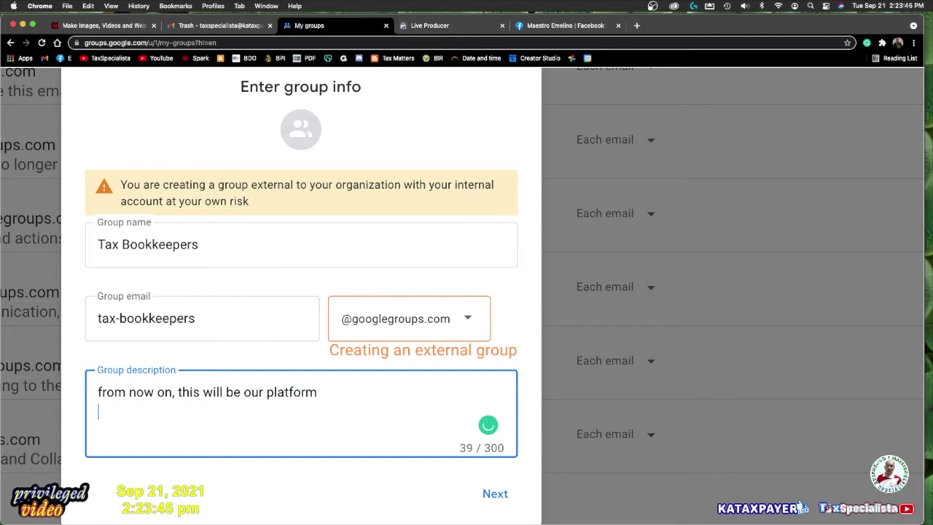
text(ng other comm)
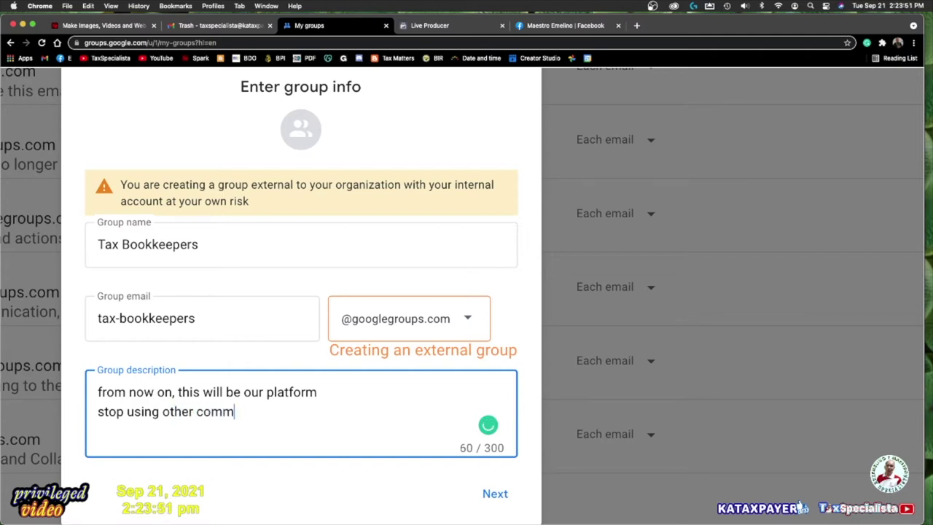
text(unication messaging)
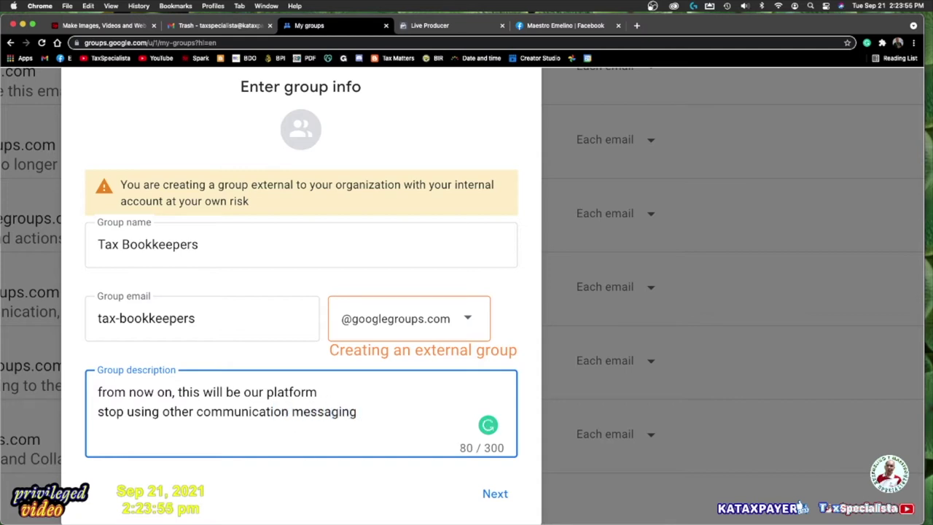
text( network)
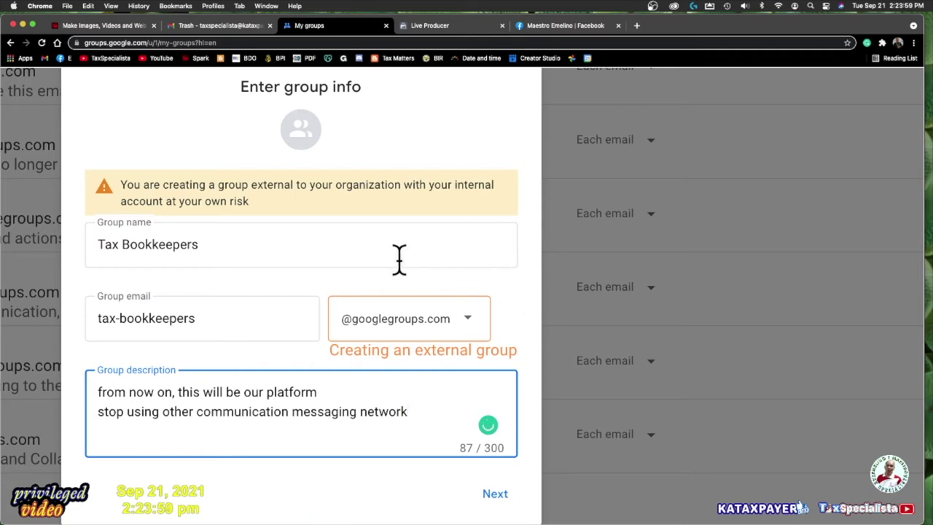
scroll(398, 258, down, 5)
scroll(406, 270, up, 5)
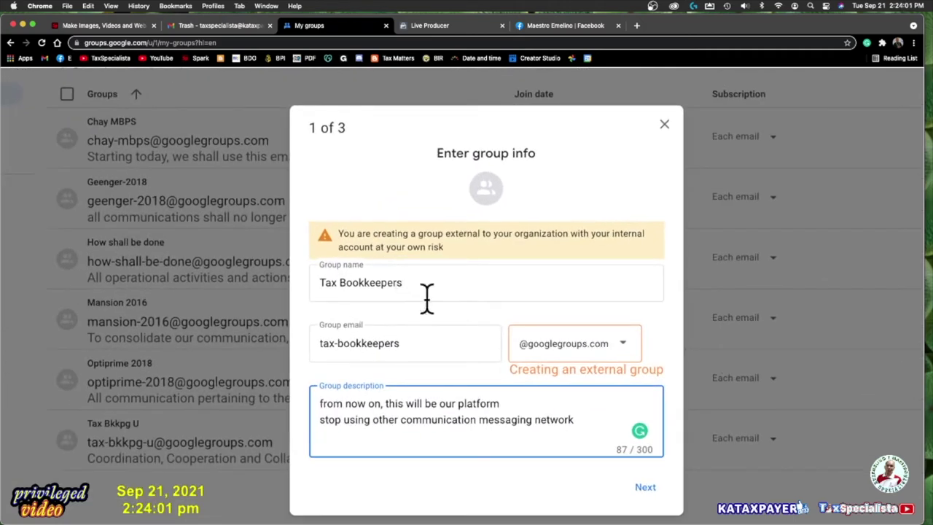
click(651, 489)
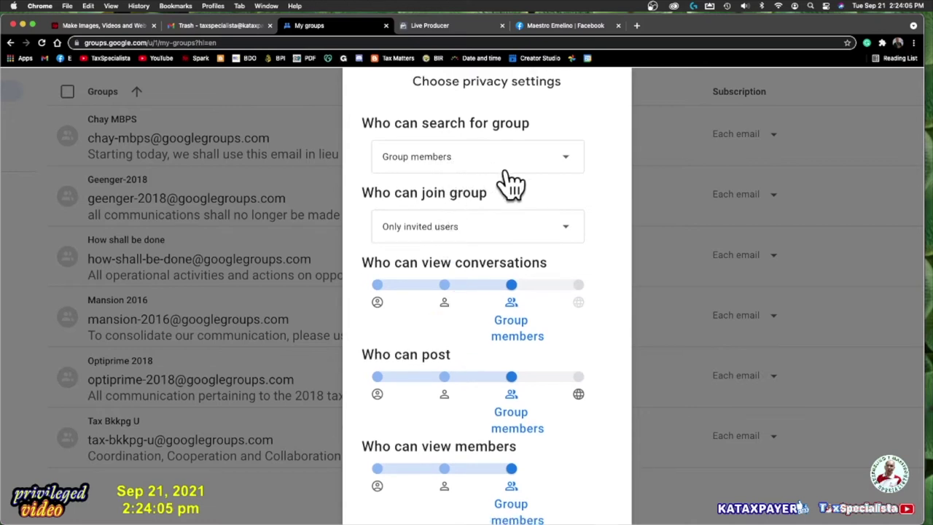
- Set who can search for the group to Group members and who can join to Only invited users
click(561, 157)
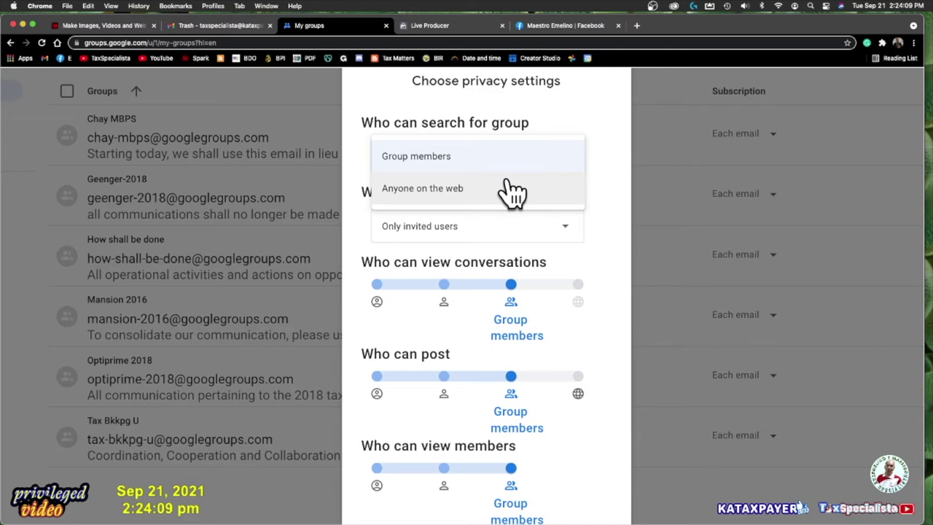
scroll(512, 204, up, 5)
scroll(513, 193, up, 3)
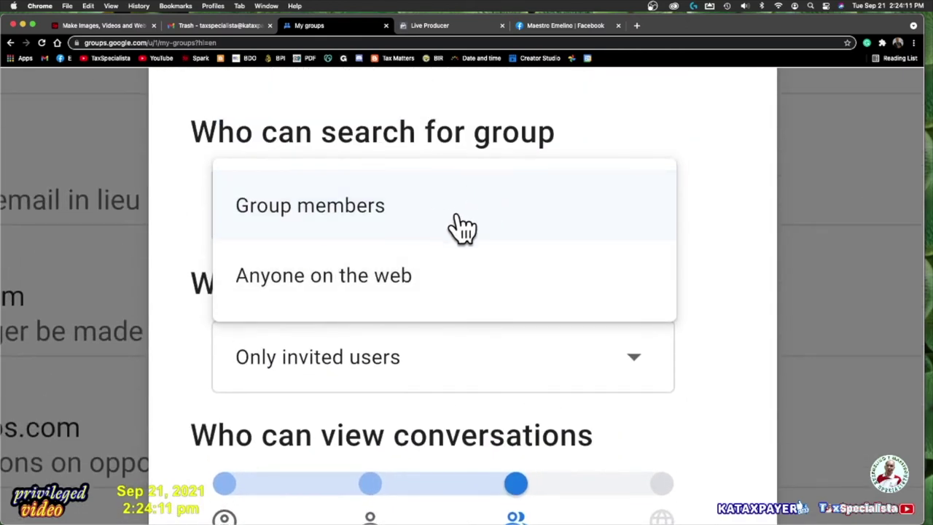
click(462, 227)
scroll(545, 313, down, 2)
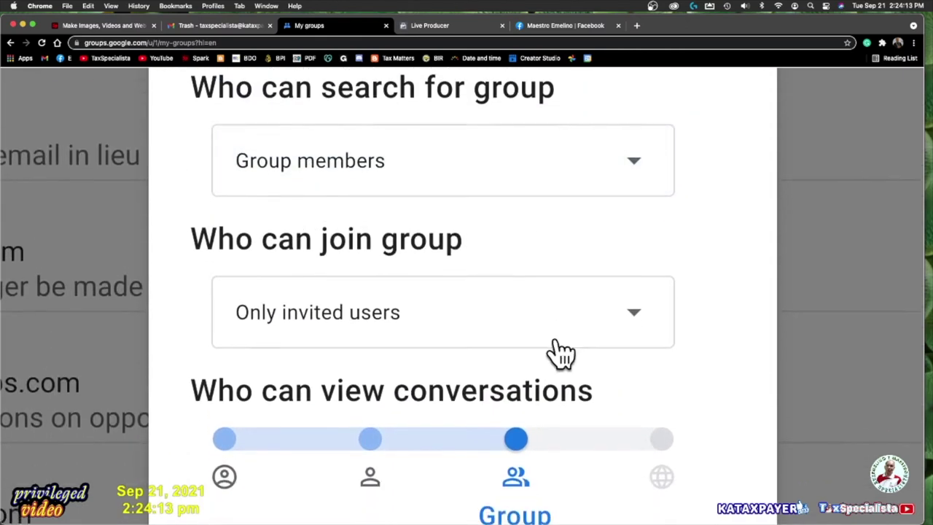
click(636, 315)
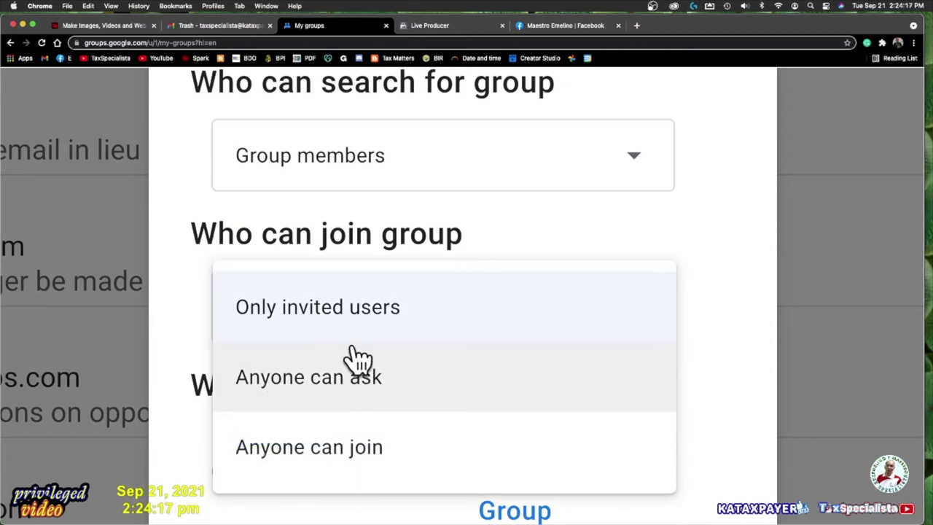
click(466, 325)
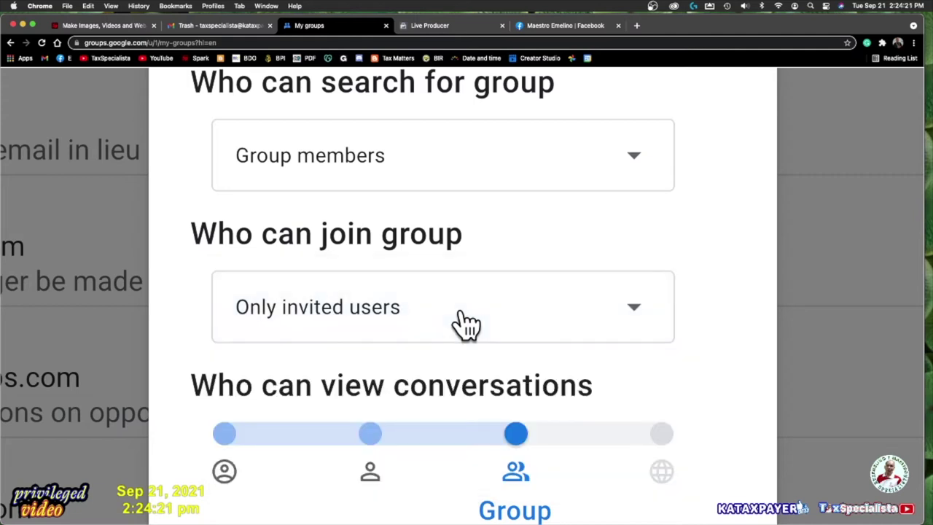
- Switch who can join the group to Anyone can ask, and set it back to Only invited users
click(636, 318)
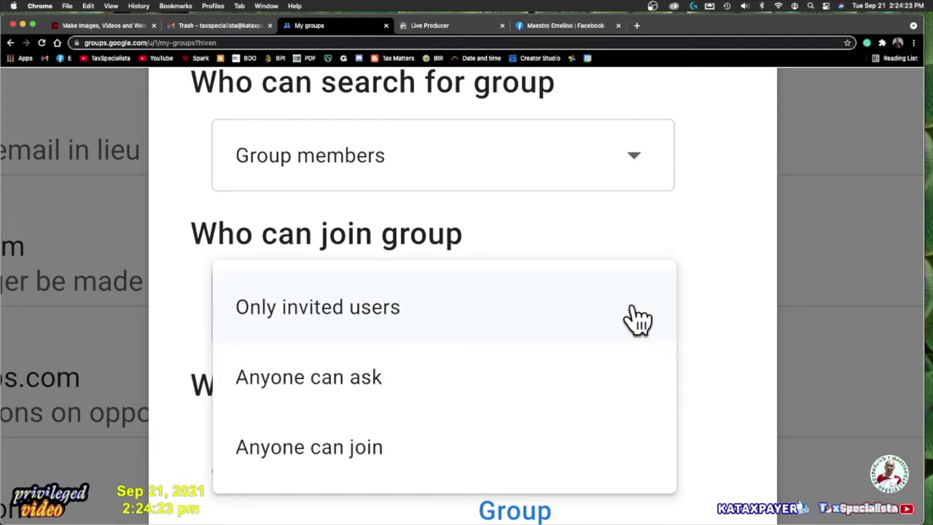
click(547, 378)
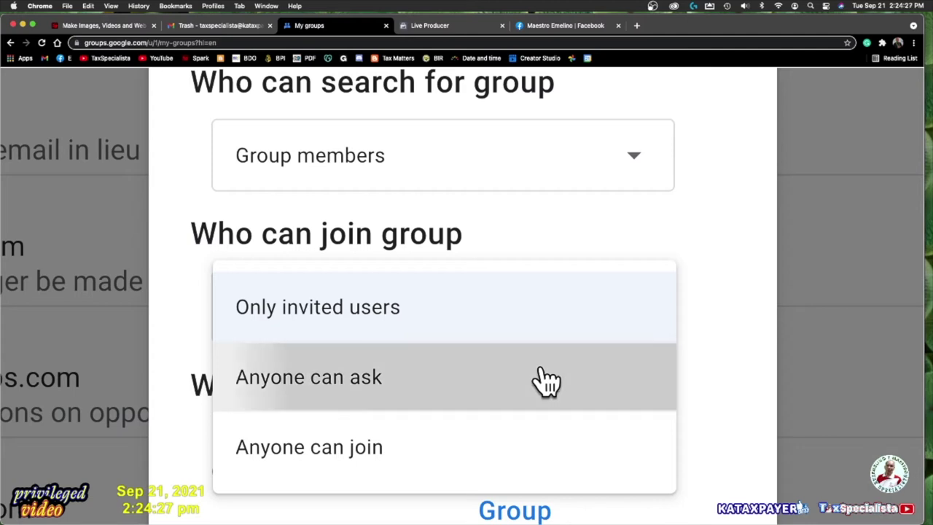
click(641, 318)
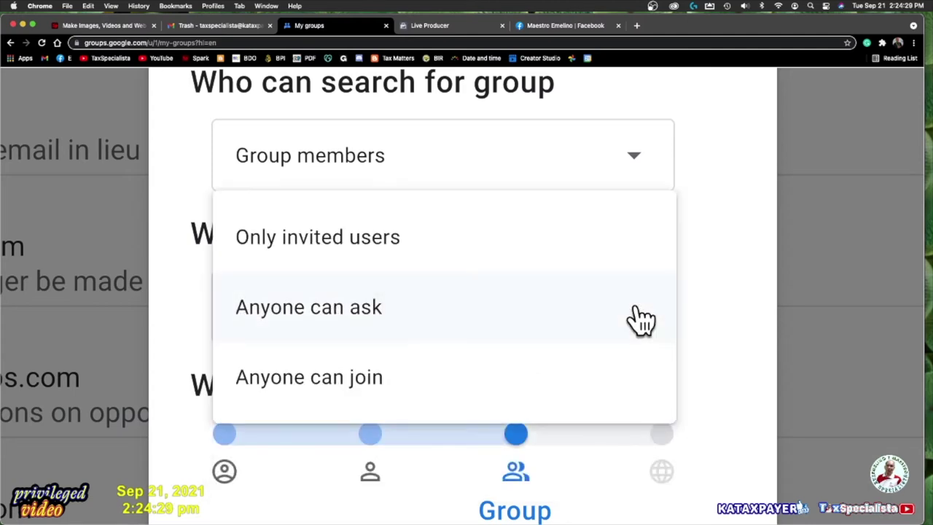
click(548, 254)
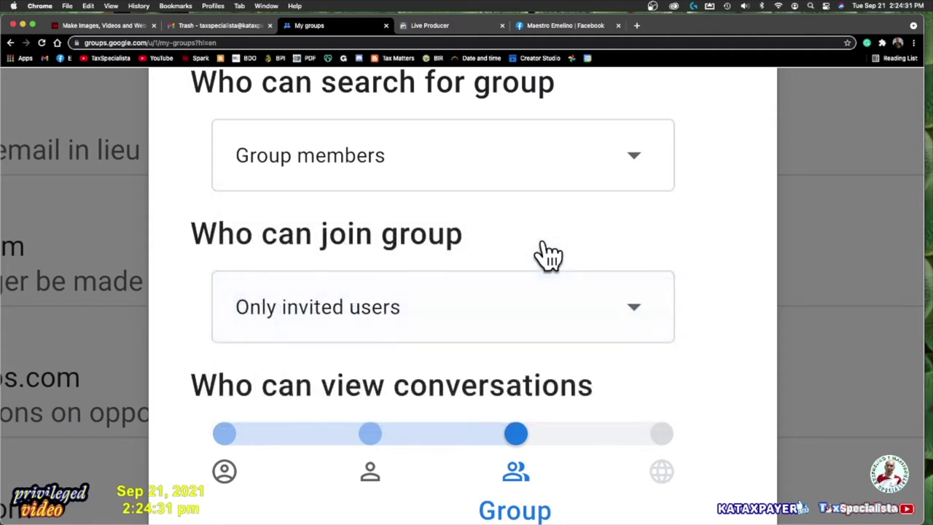
- Review who can view conversations, post and view members, accept Group members for each, and proceed to adding members
scroll(634, 371, down, 3)
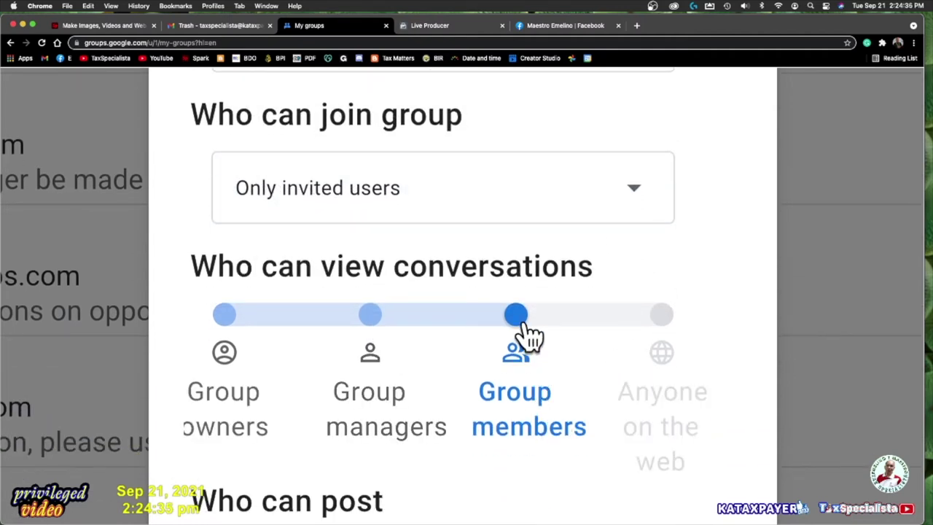
scroll(528, 335, down, 5)
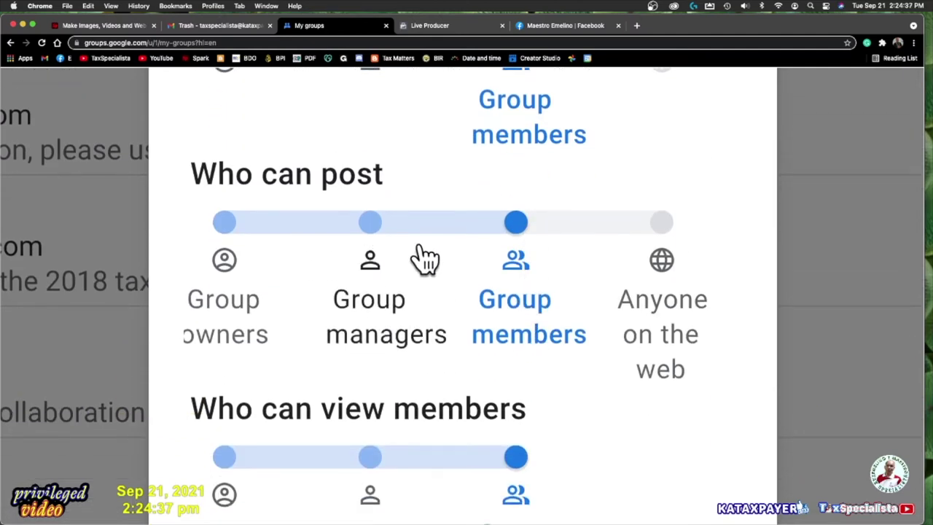
scroll(526, 333, down, 3)
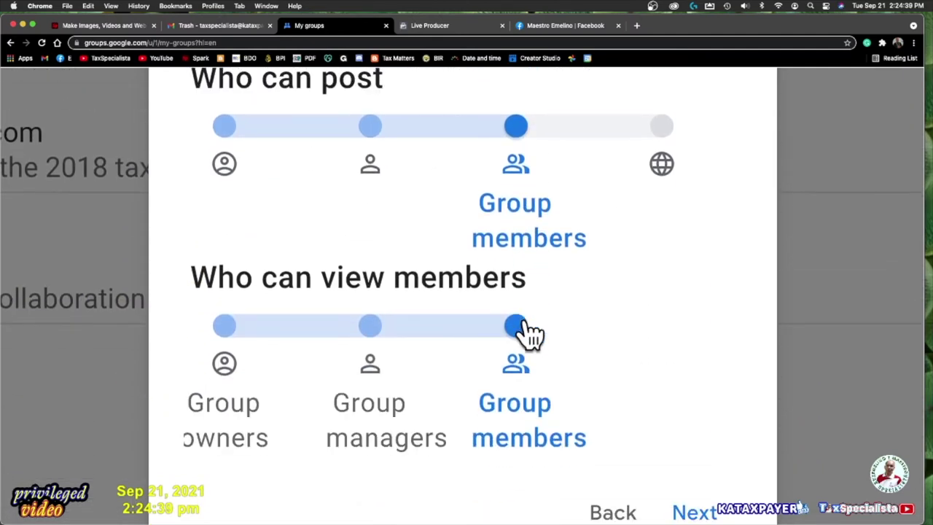
scroll(510, 354, down, 2)
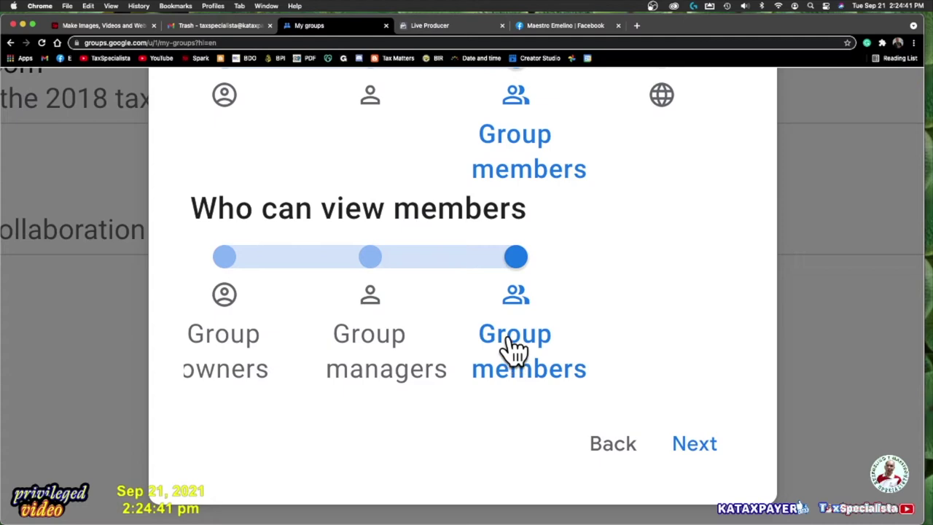
scroll(368, 350, down, 5)
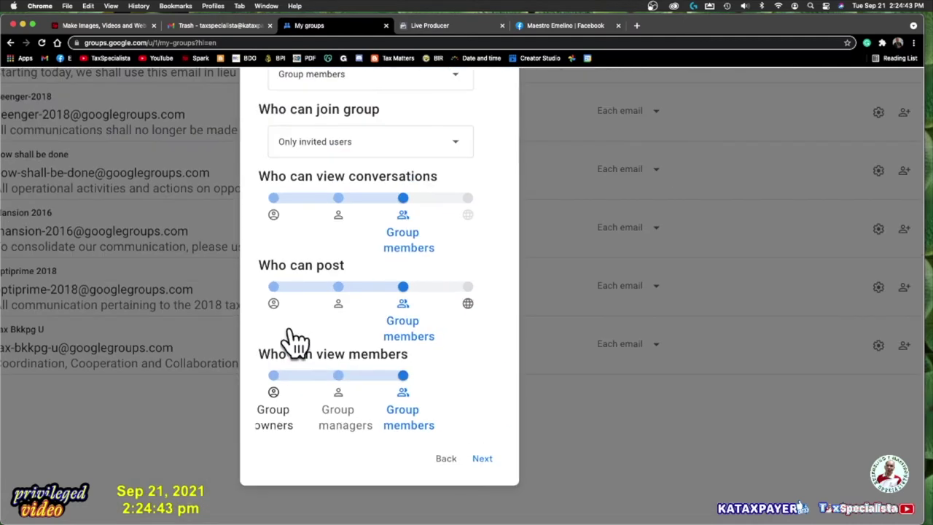
scroll(354, 333, up, 2)
scroll(355, 333, down, 2)
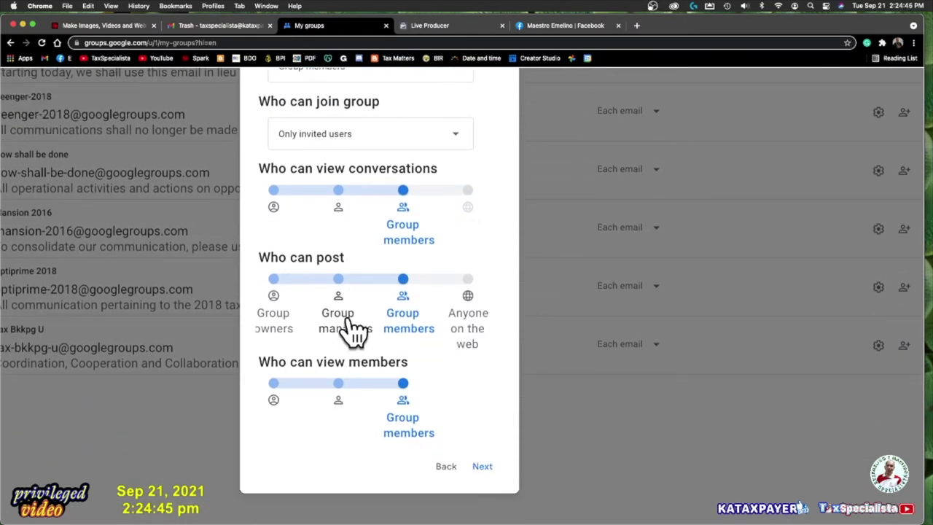
scroll(354, 333, down, 3)
click(539, 477)
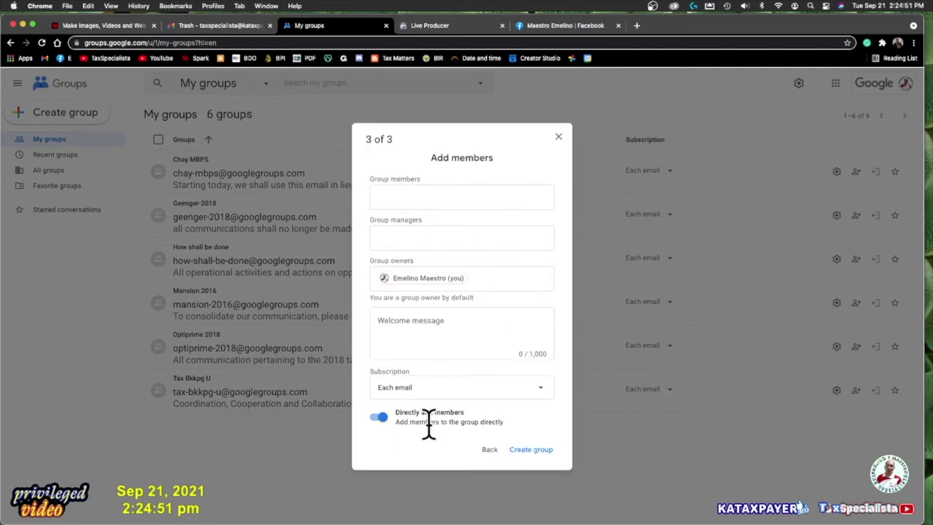
- Turn off directly adding members and enter the invited person's name as a group member
click(378, 418)
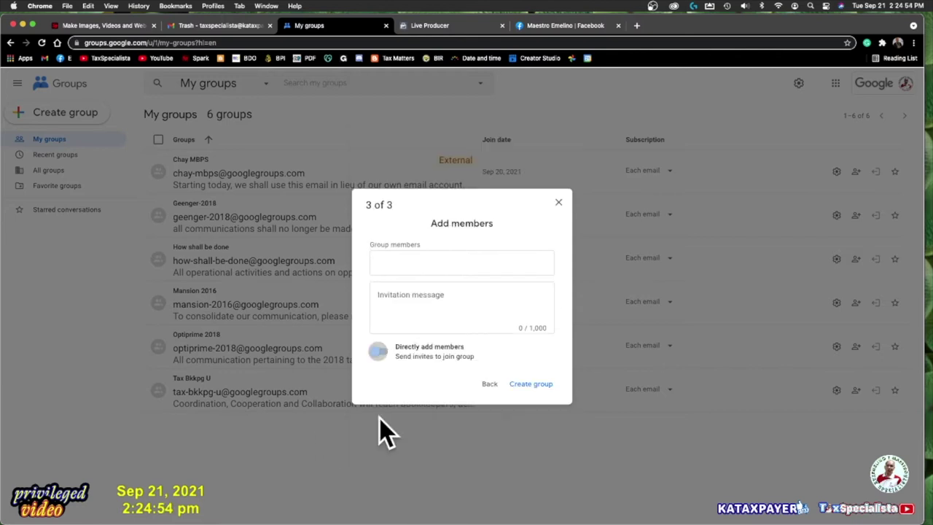
click(409, 262)
text(g)
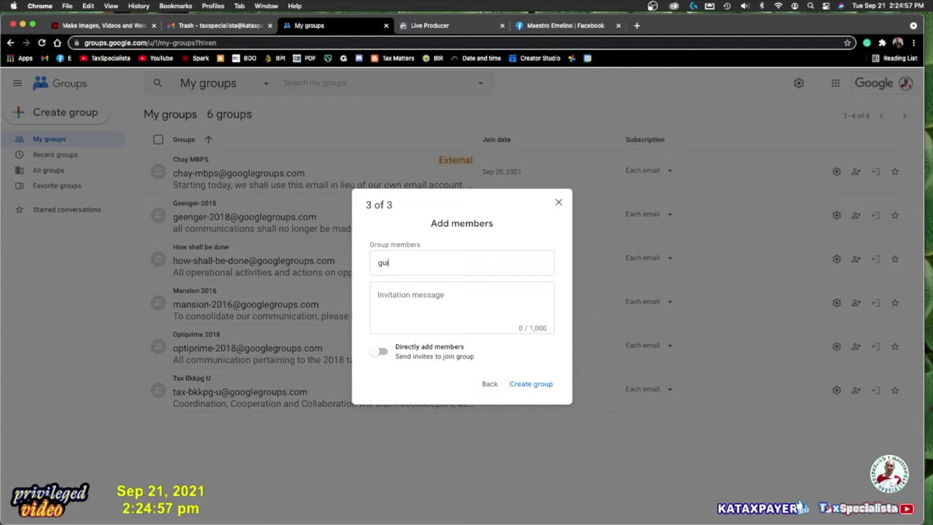
text(ui)
click(431, 295)
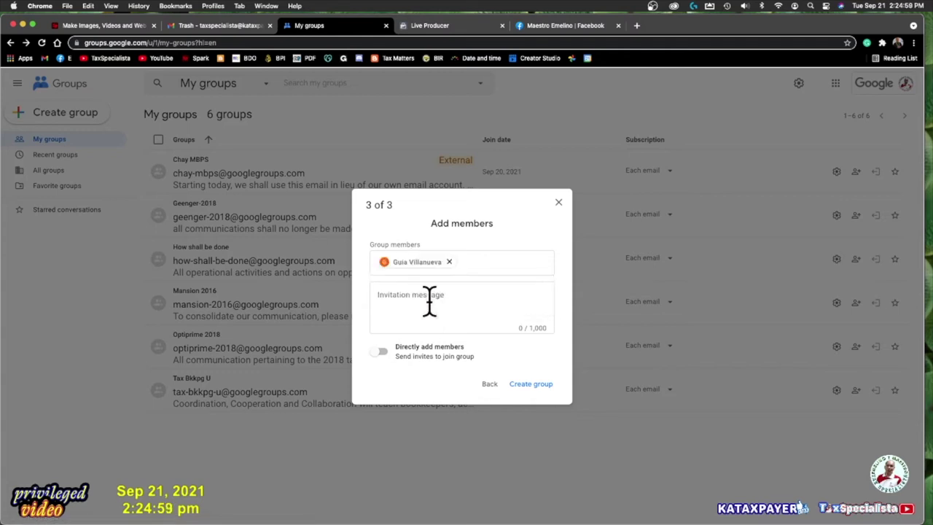
- Add a second person as group member and write an invitation message introducing the sender, with "accept invitation" and "all comm shall be made in this platform"
text(lov)
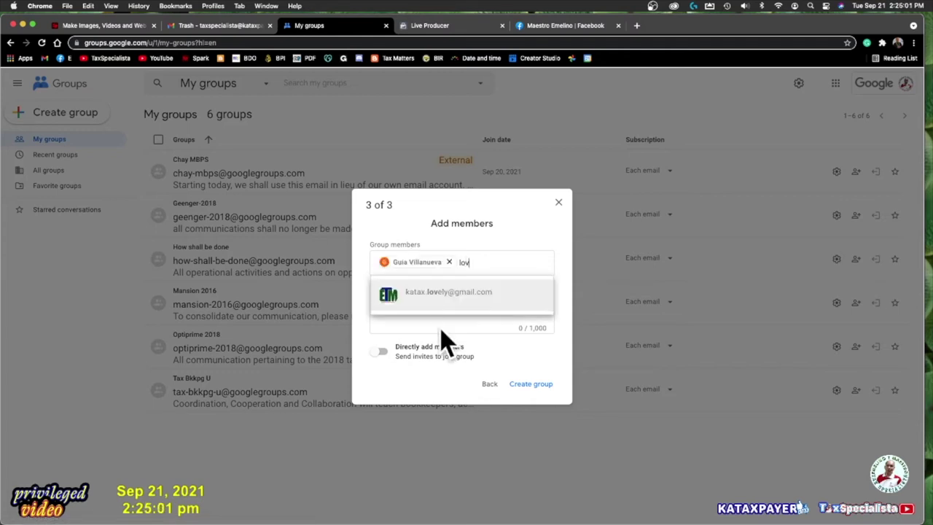
click(438, 307)
click(428, 307)
text(this is emelino t maestro)
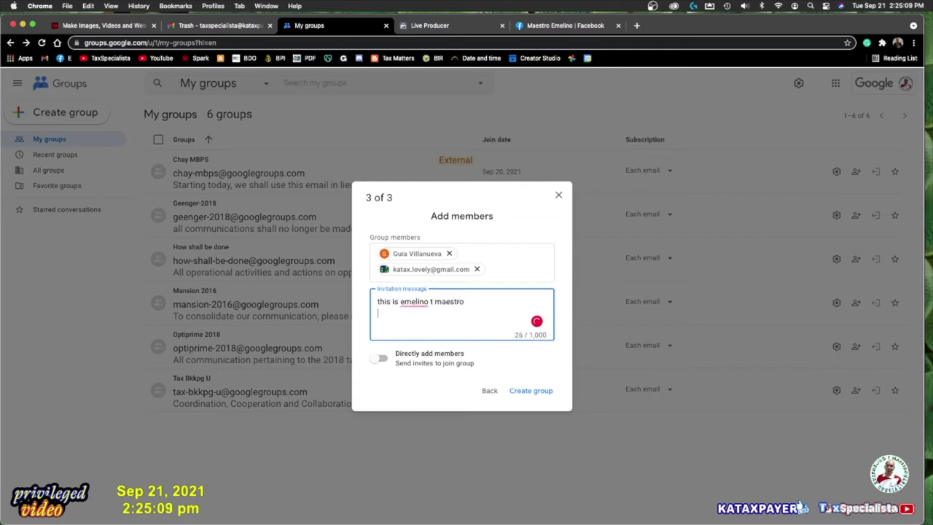
text(nvitation)
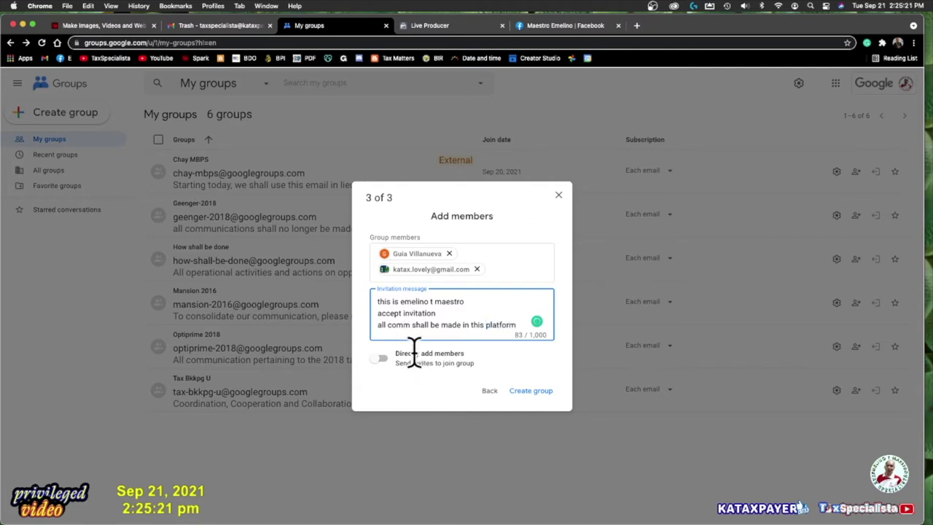
scroll(416, 363, up, 5)
scroll(415, 354, down, 5)
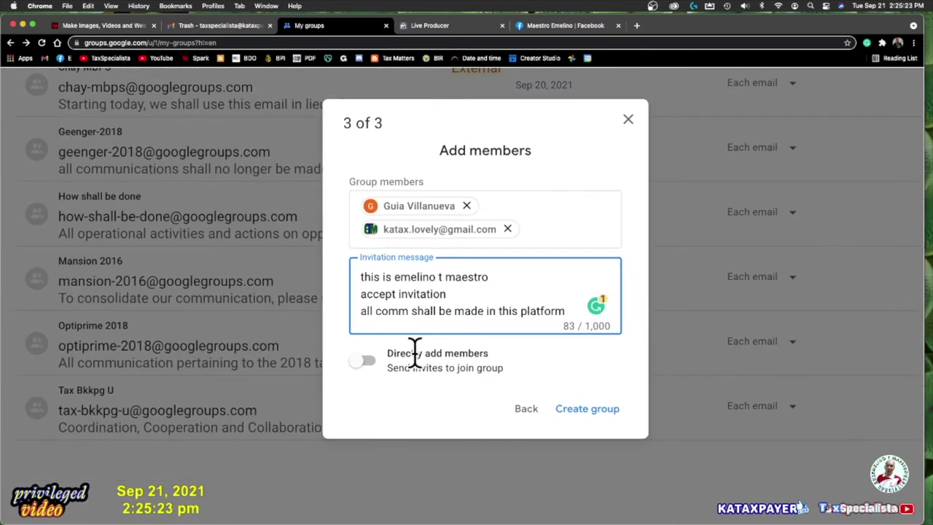
scroll(415, 354, down, 5)
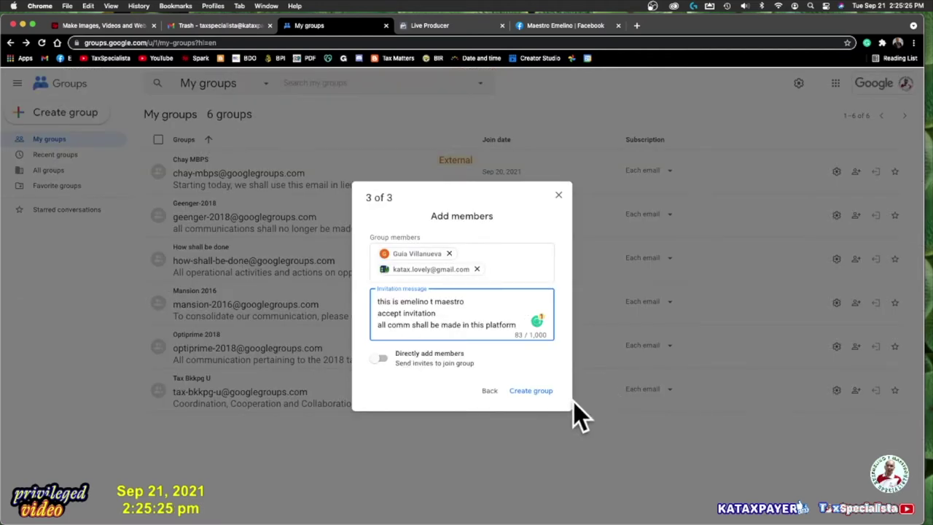
- Discard the unfinished group creation and open the existing Tax Bkkpg U group
click(489, 392)
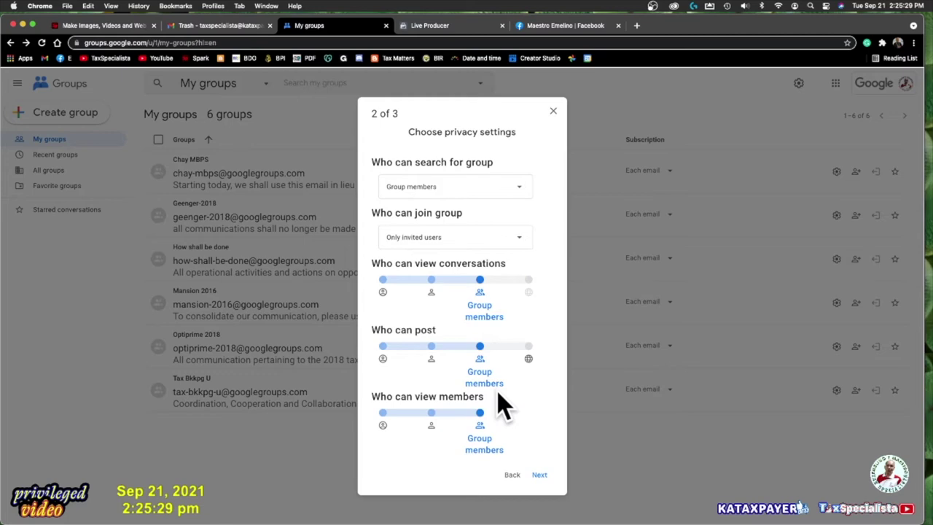
click(553, 112)
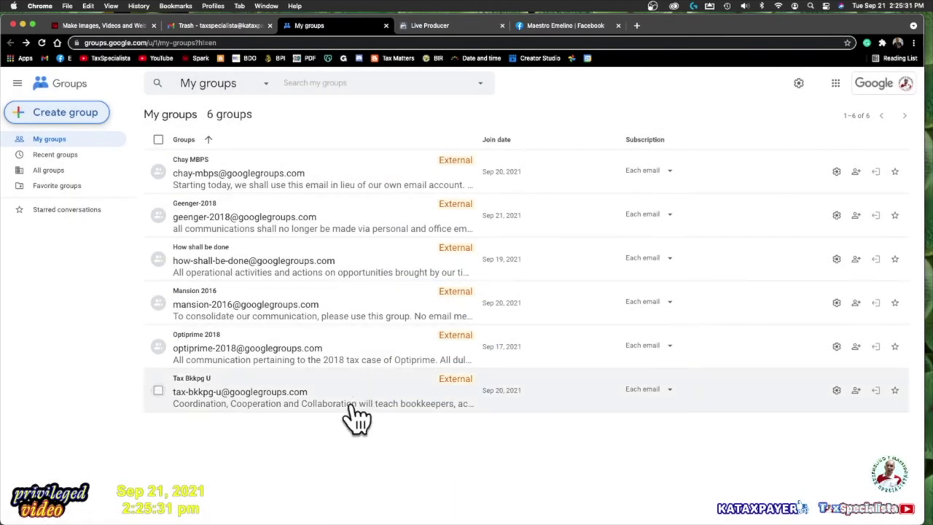
click(310, 405)
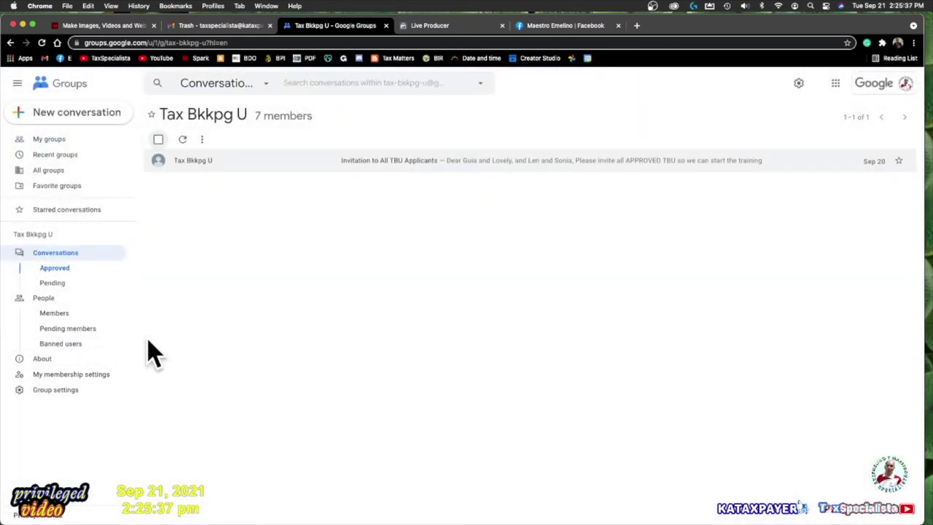
- Open the membership settings of Tax Bkkpg U and examine the display name, membership email and subscription options, keeping Each email
click(92, 375)
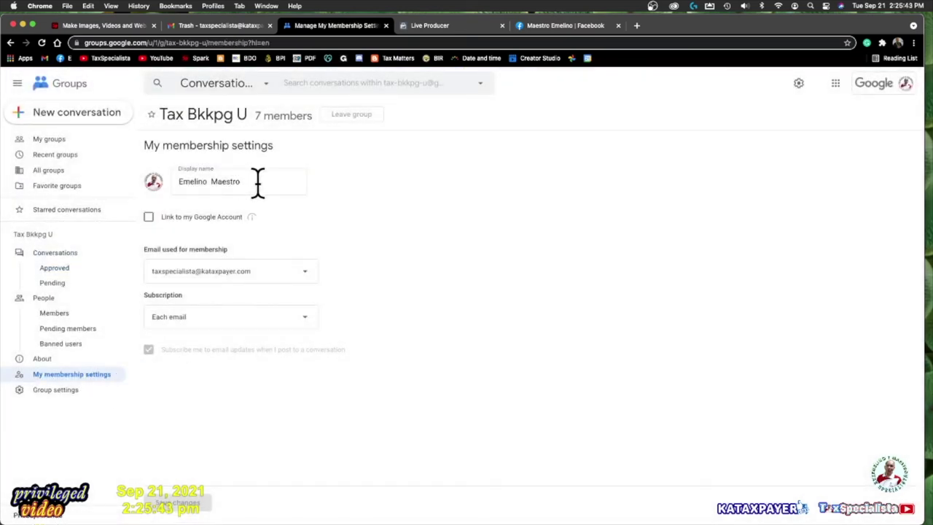
scroll(258, 182, up, 5)
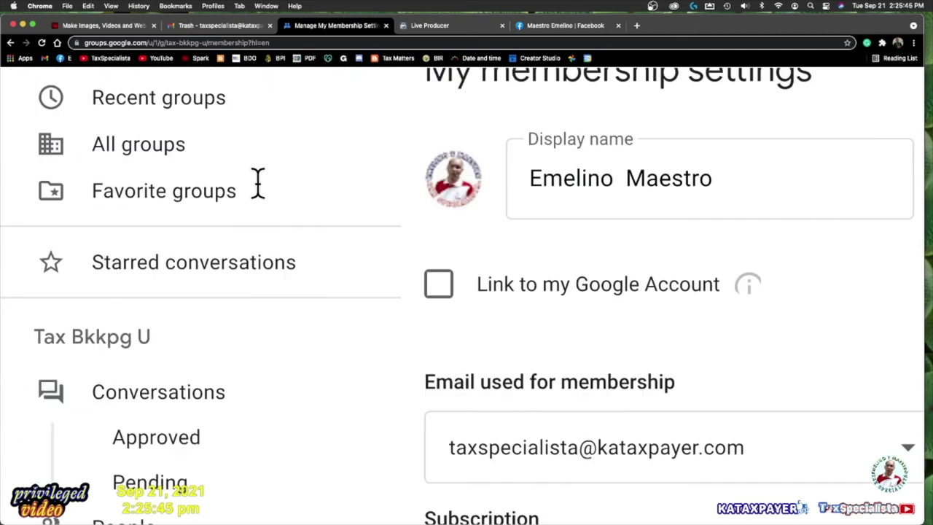
scroll(481, 357, down, 3)
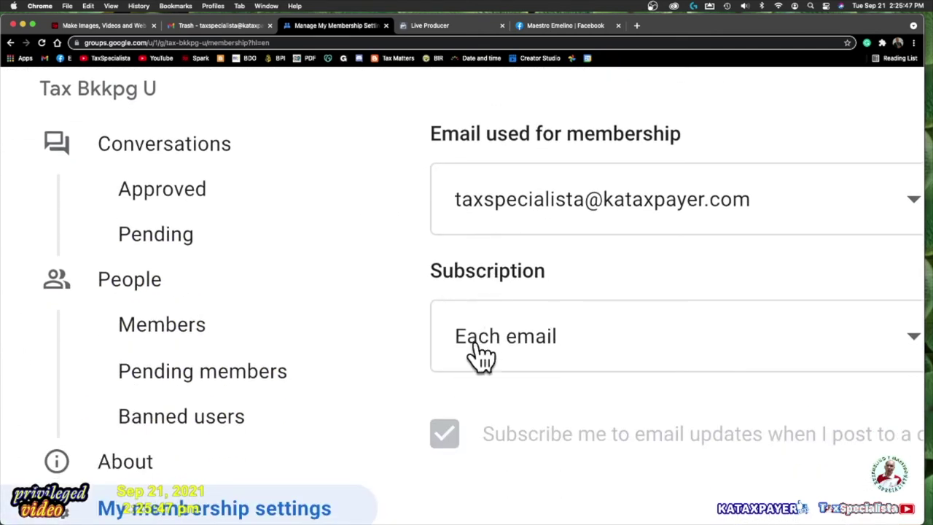
scroll(557, 367, right, 3)
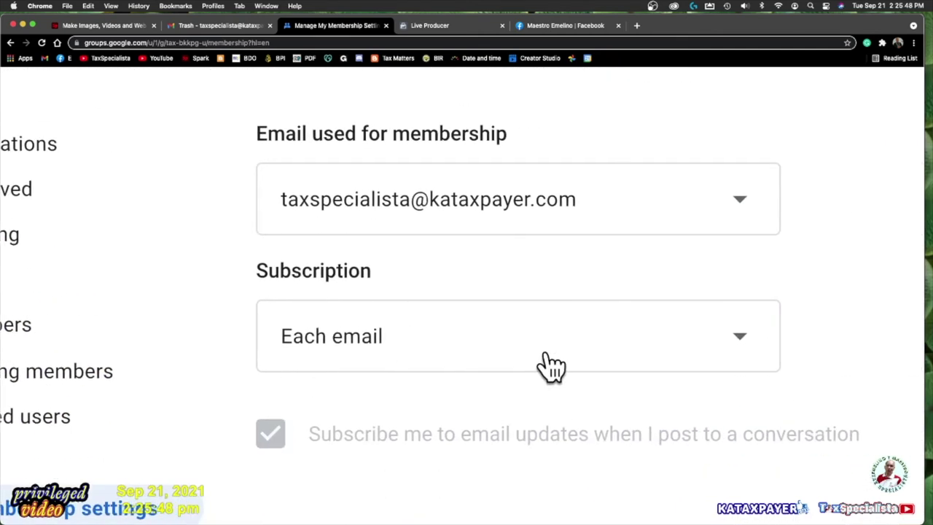
click(738, 339)
click(673, 346)
scroll(679, 350, down, 5)
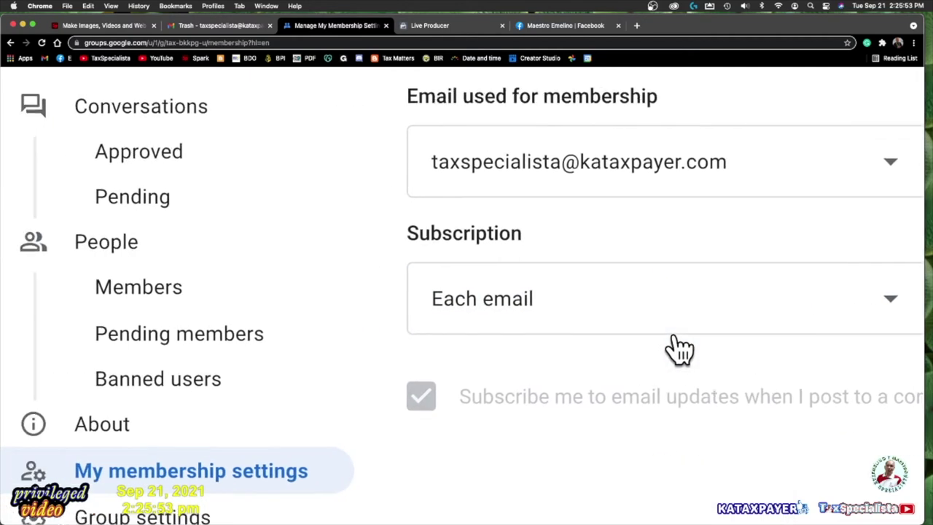
- Open the group settings of Tax Bkkpg U and enter the welcome message "Happier are those who follow the relevant laws."
click(69, 412)
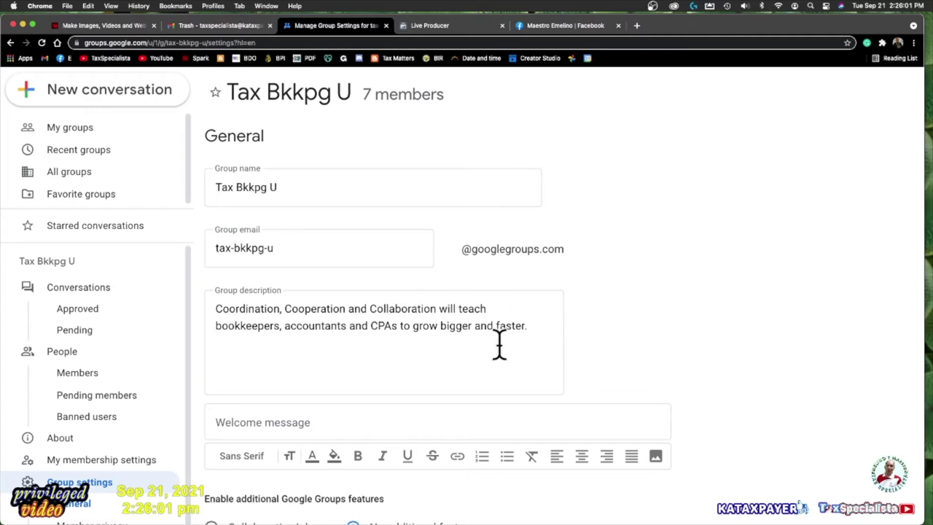
scroll(514, 354, down, 1)
scroll(425, 319, down, 2)
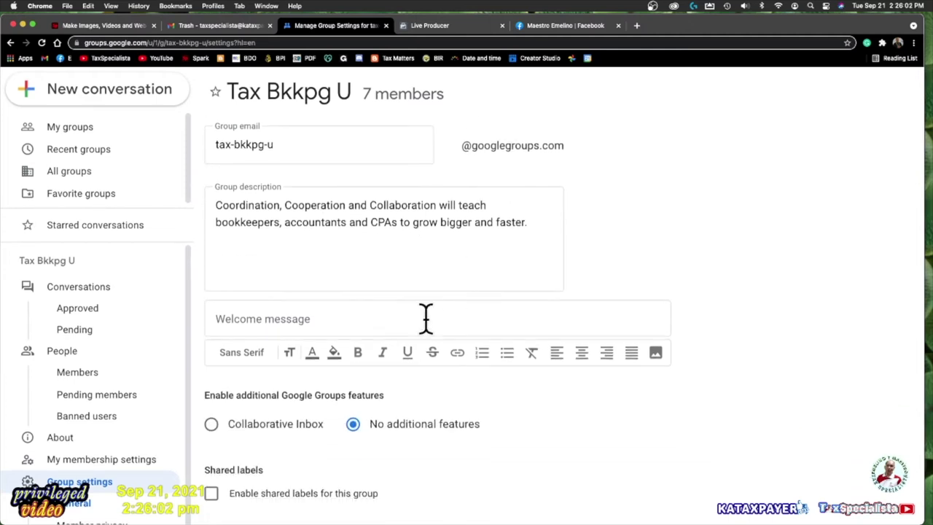
click(386, 318)
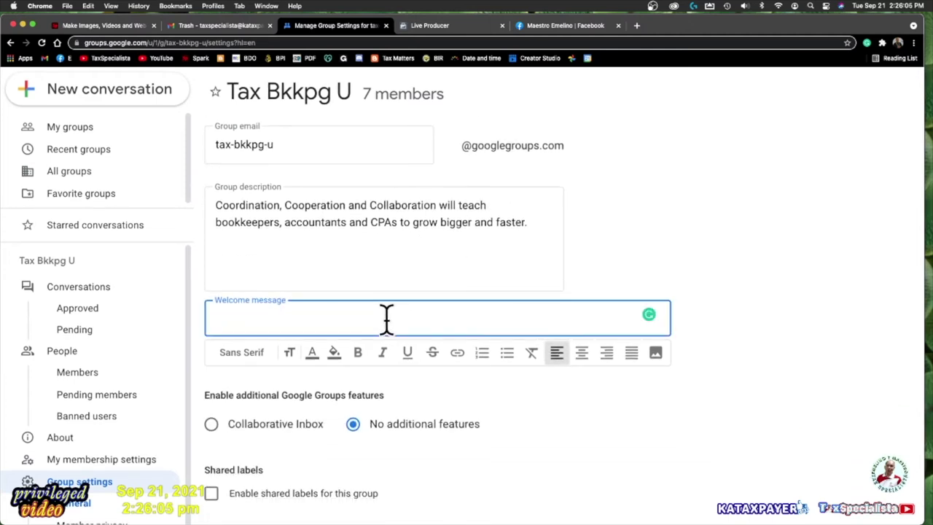
text(Happier ar)
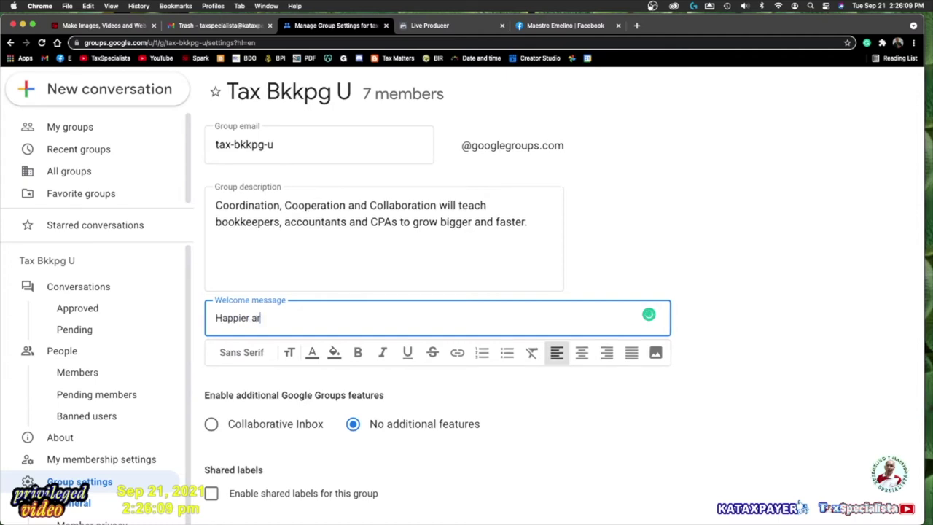
text(e those who follow the relevant laws.)
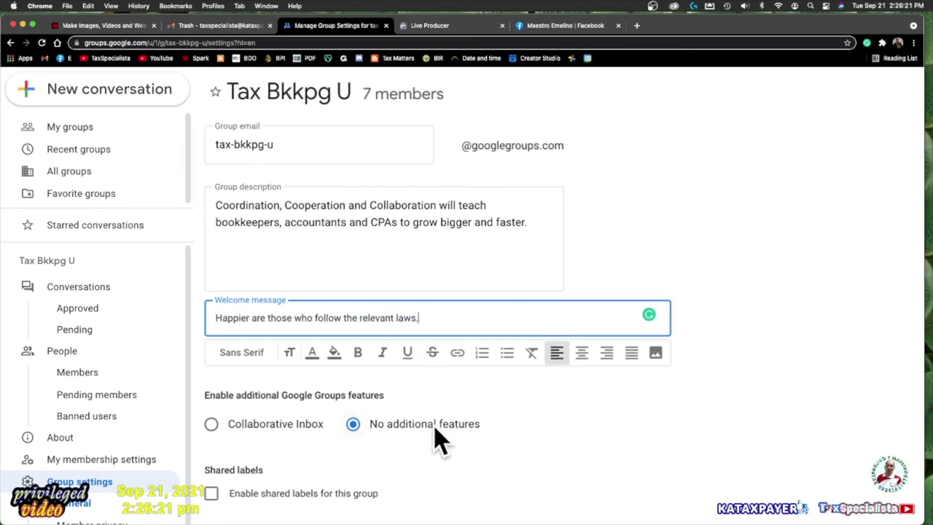
- Enable shared labels for the group
scroll(430, 423, down, 2)
scroll(506, 404, up, 5)
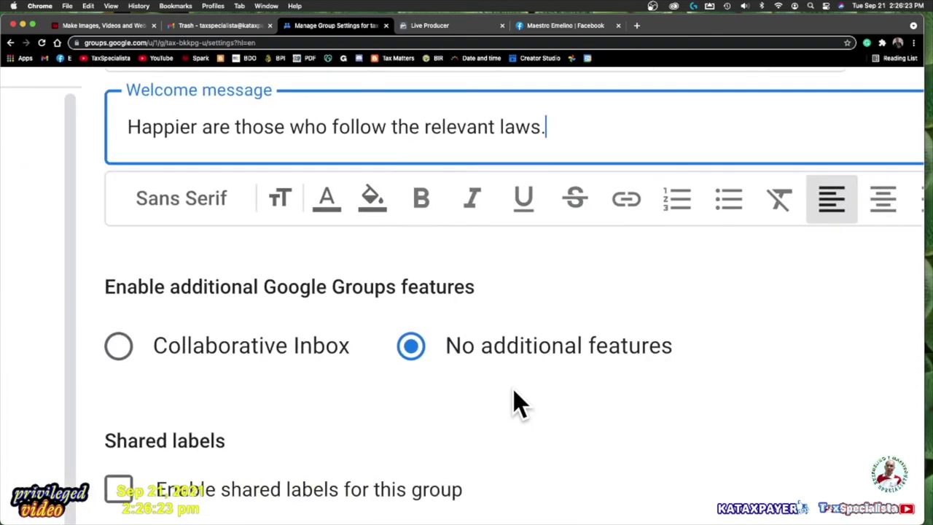
scroll(763, 370, down, 5)
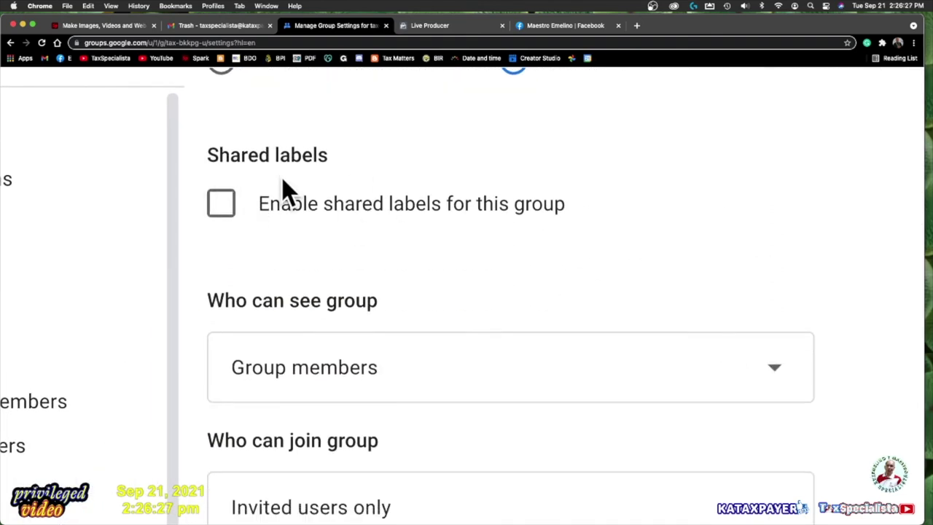
click(220, 207)
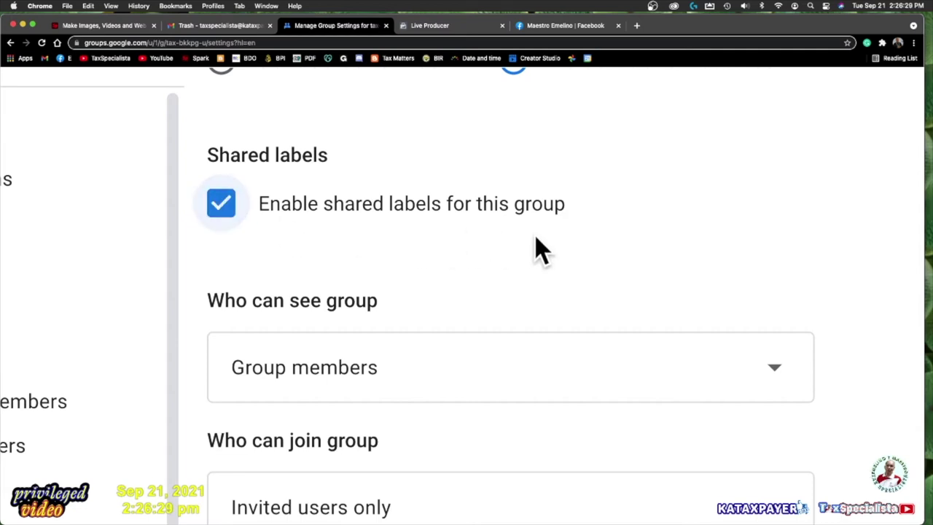
- Review who can see and join the group, view conversations, post and view members, and the content classification, keeping Group members for visibility
scroll(537, 250, down, 2)
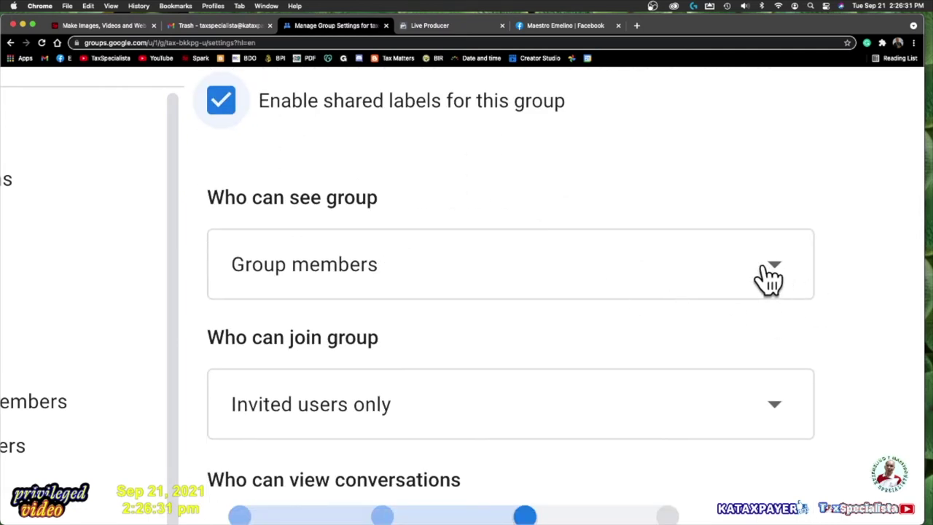
click(774, 271)
click(558, 275)
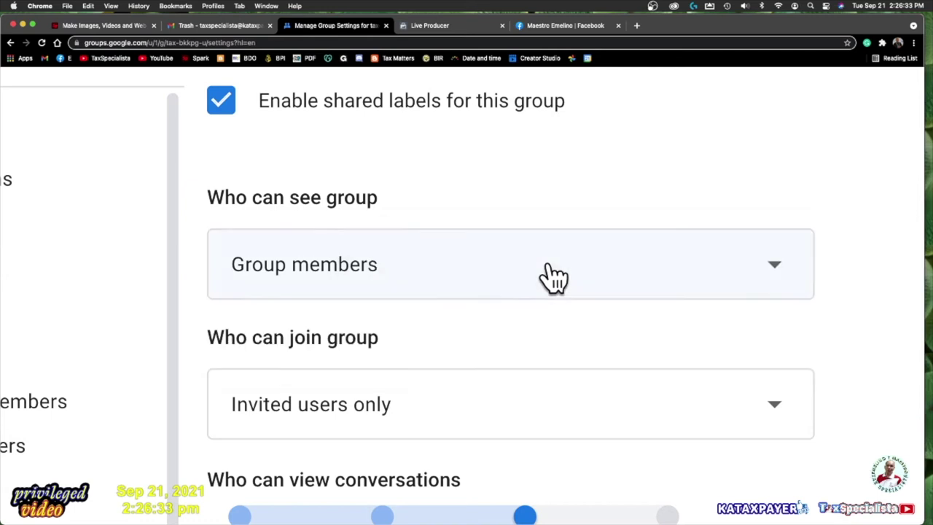
scroll(510, 279, down, 2)
scroll(655, 371, down, 2)
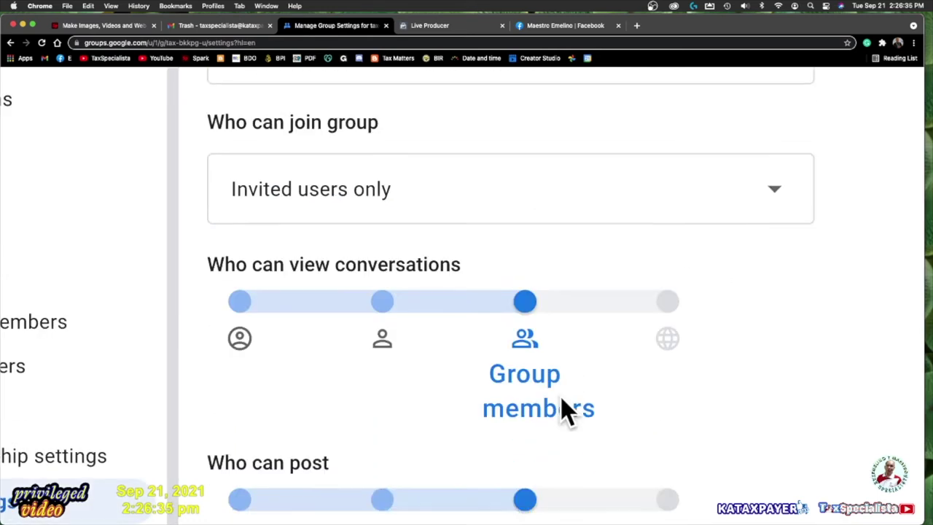
scroll(579, 406, down, 2)
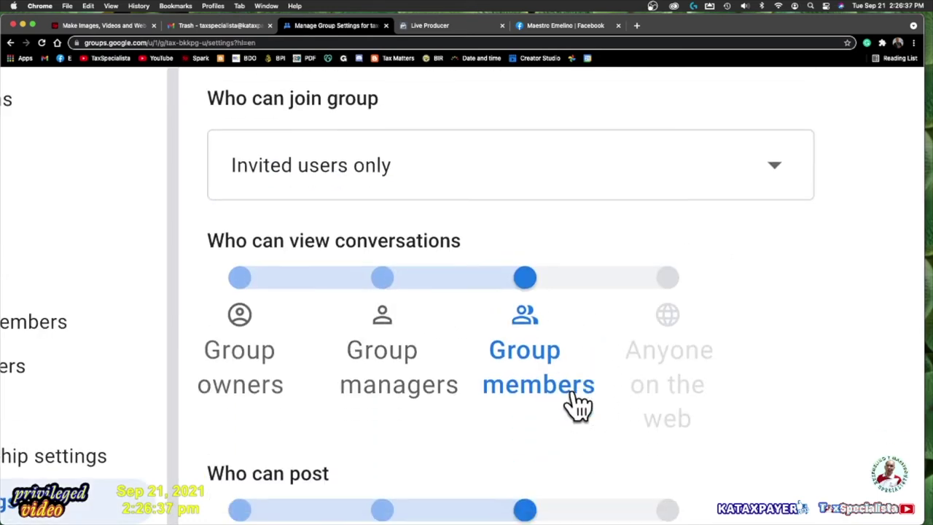
scroll(576, 406, down, 3)
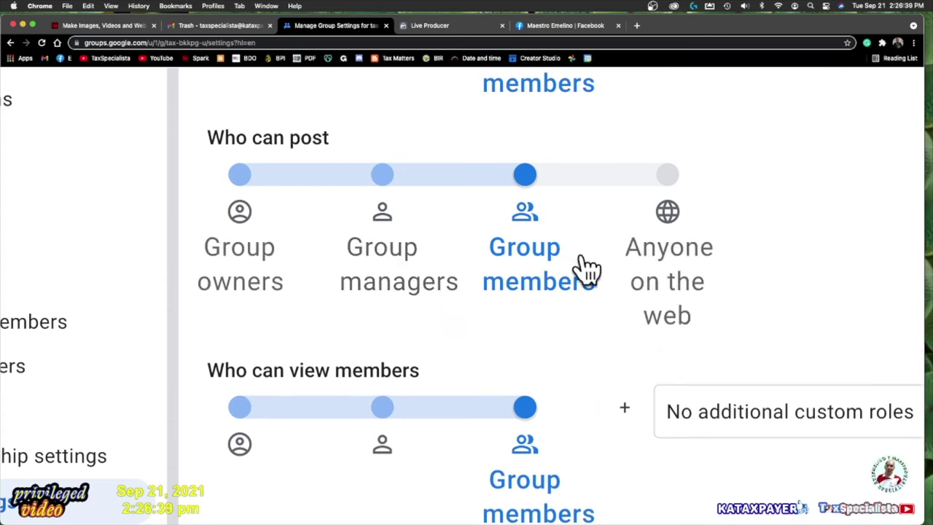
scroll(583, 270, down, 1)
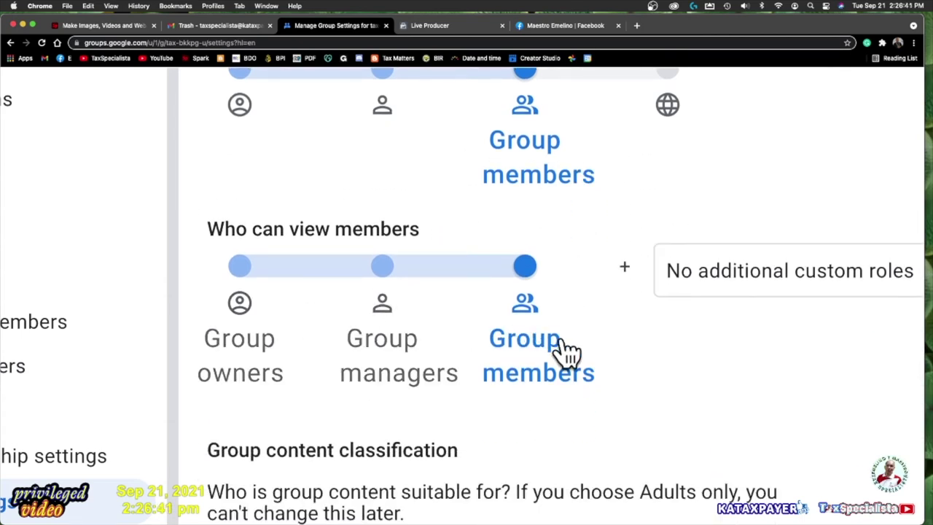
scroll(567, 355, down, 3)
scroll(567, 354, down, 1)
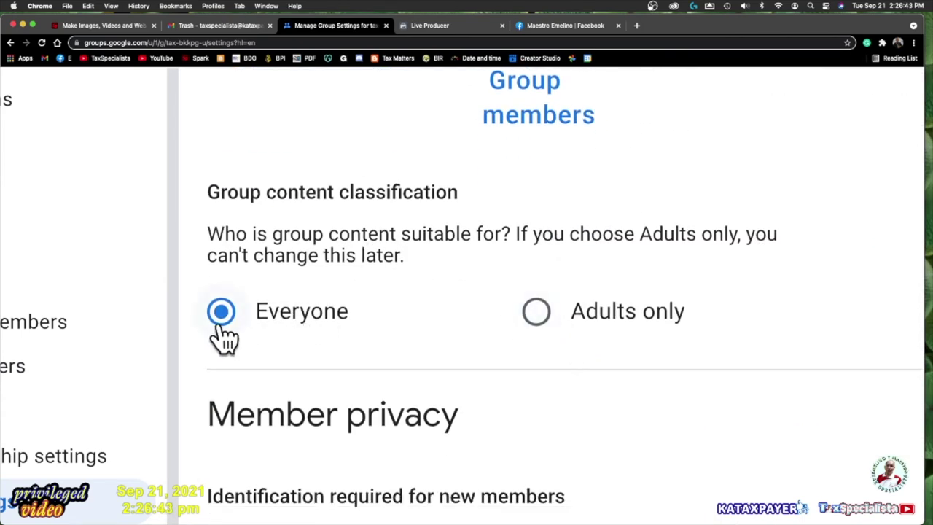
- Set the identification required for new members to Display name profile only
scroll(567, 393, down, 4)
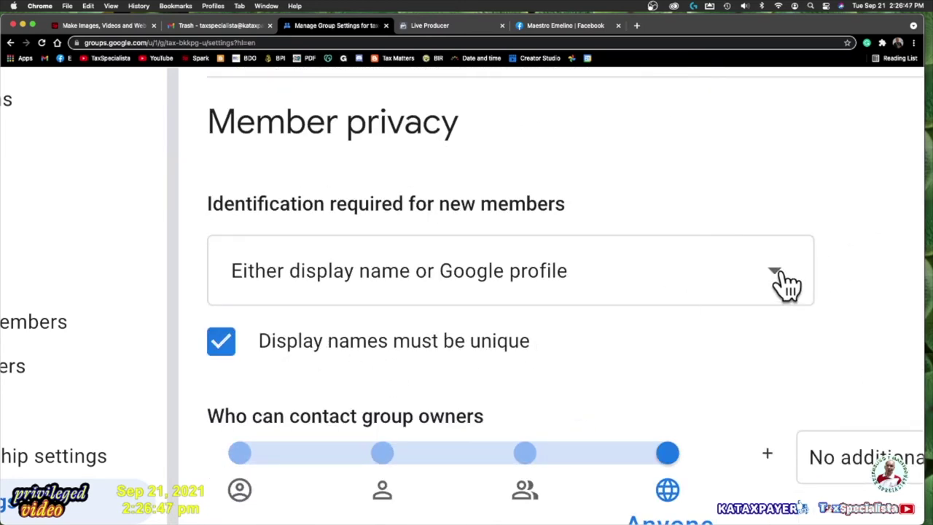
click(785, 285)
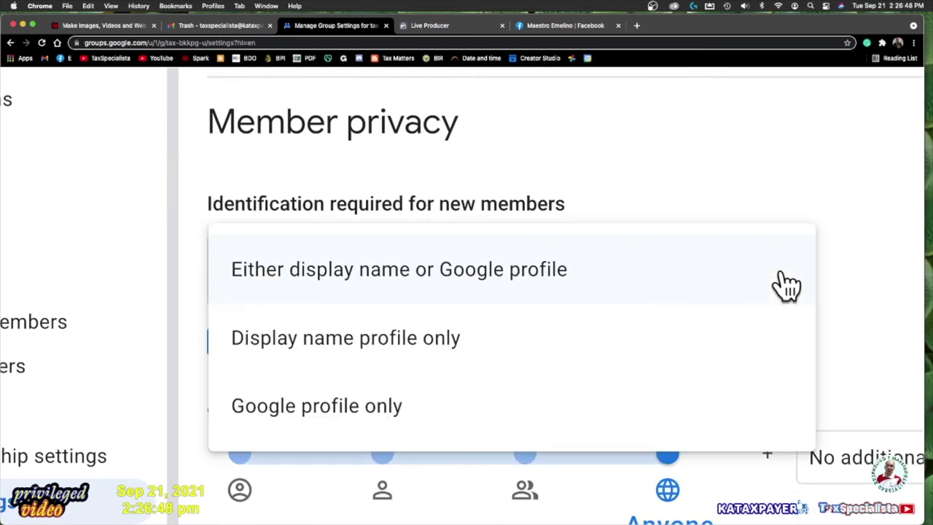
click(534, 357)
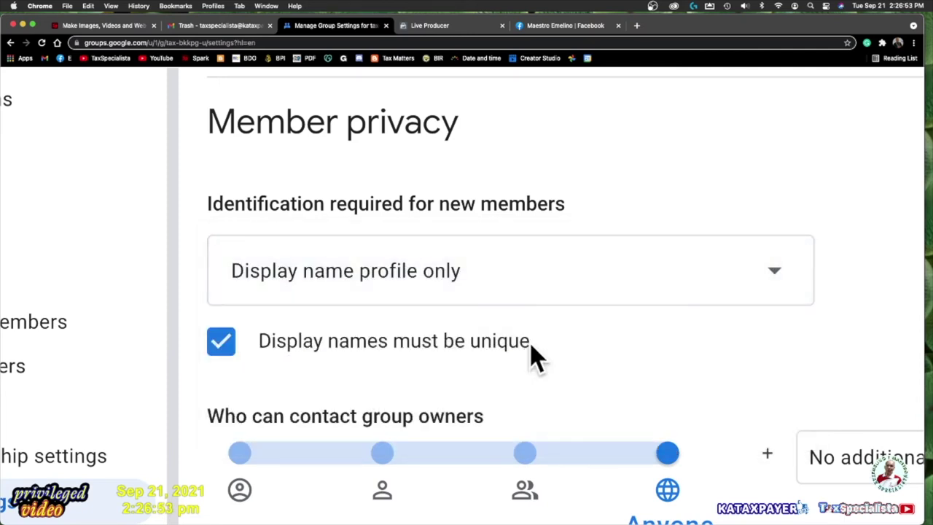
- Review who can contact group owners and view member email addresses, plus the posting policies for email posting, web posting, conversation history and private replies
scroll(586, 370, down, 1)
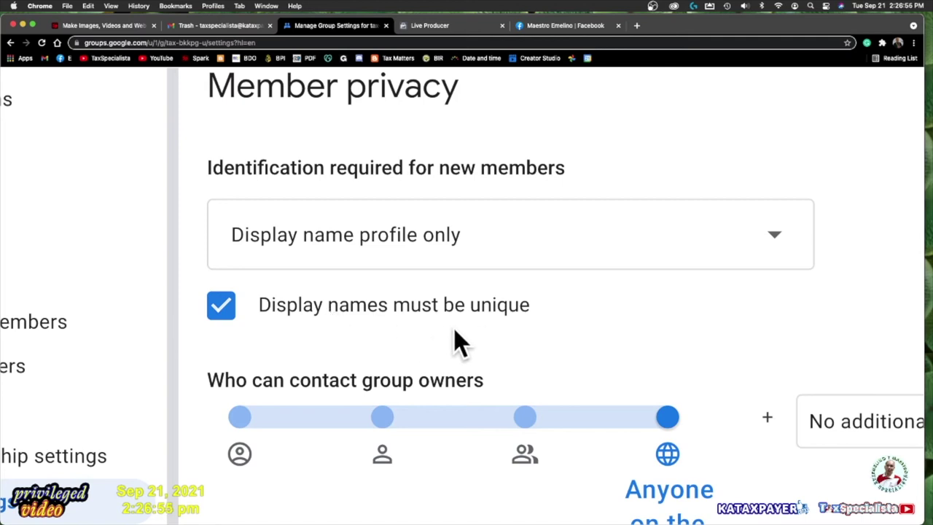
scroll(457, 342, down, 4)
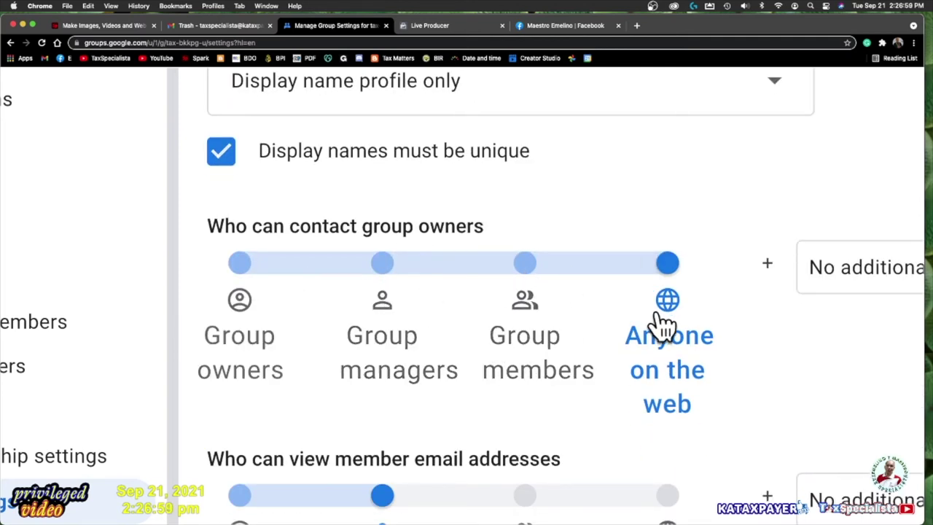
scroll(624, 360, down, 2)
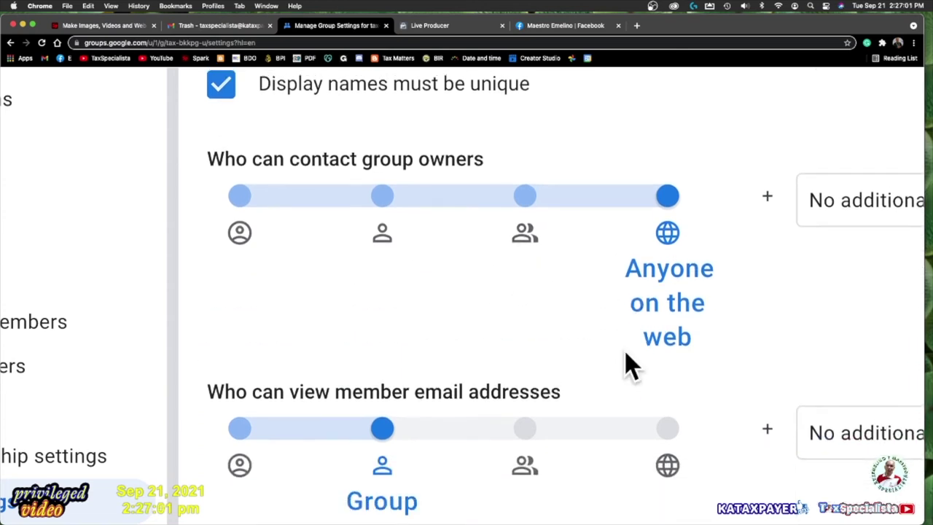
scroll(625, 361, up, 1)
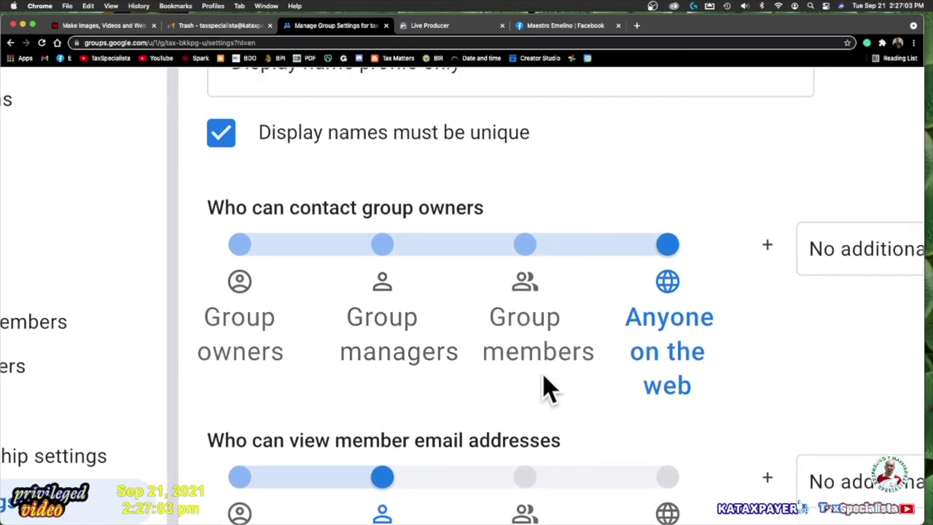
scroll(546, 386, down, 4)
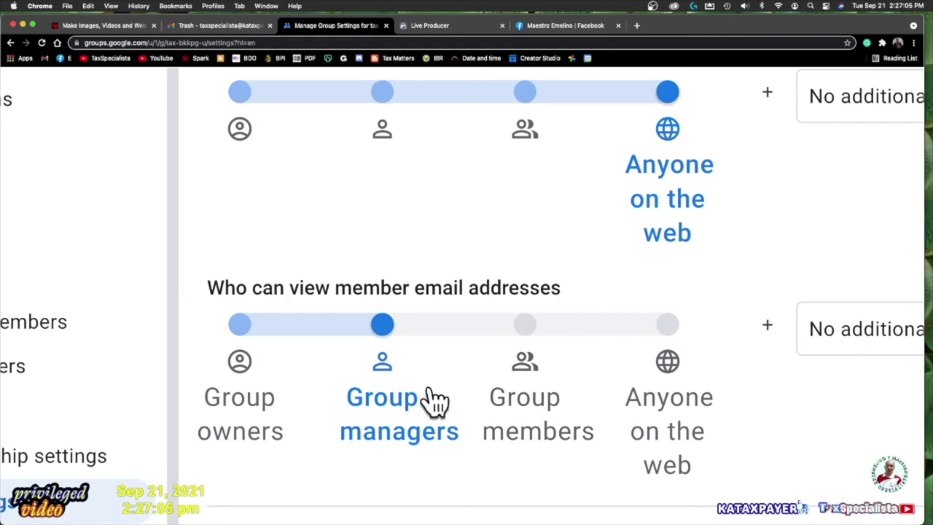
scroll(381, 407, down, 2)
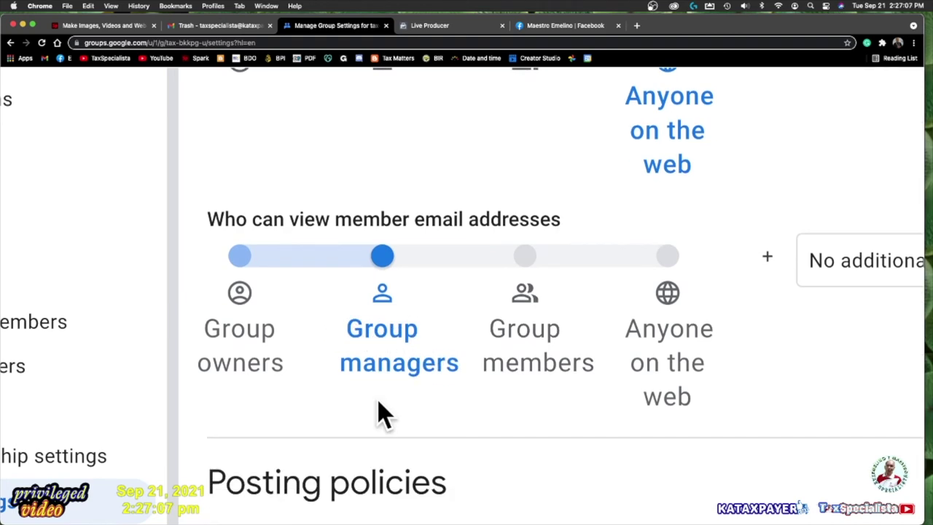
scroll(496, 369, down, 10)
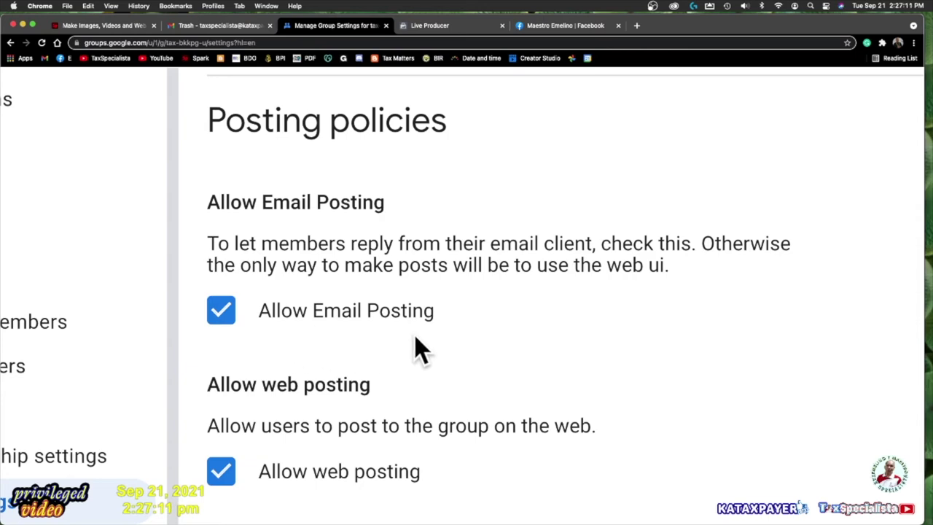
scroll(416, 347, down, 5)
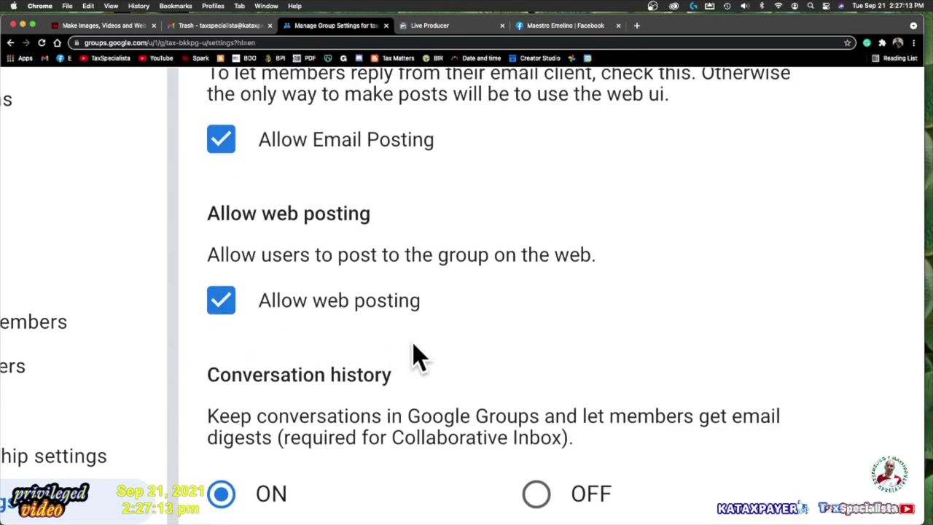
scroll(416, 354, down, 4)
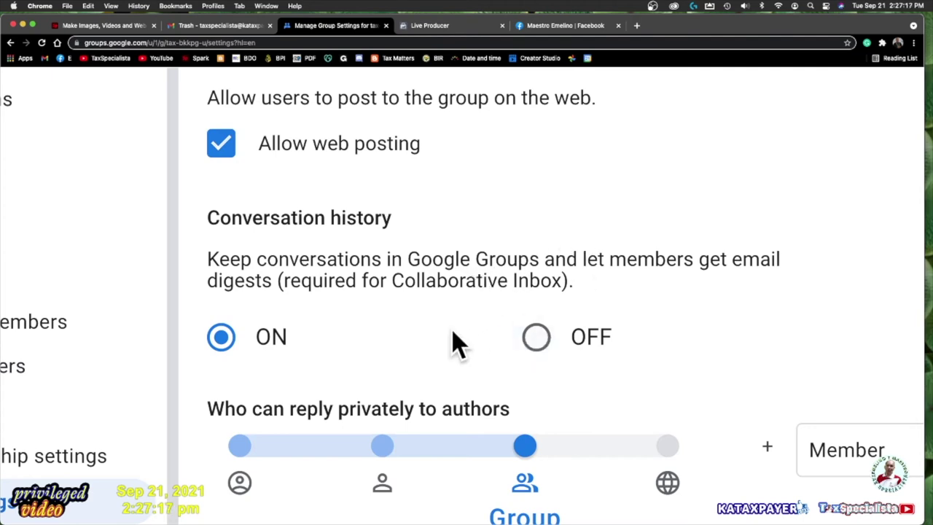
scroll(260, 368, down, 4)
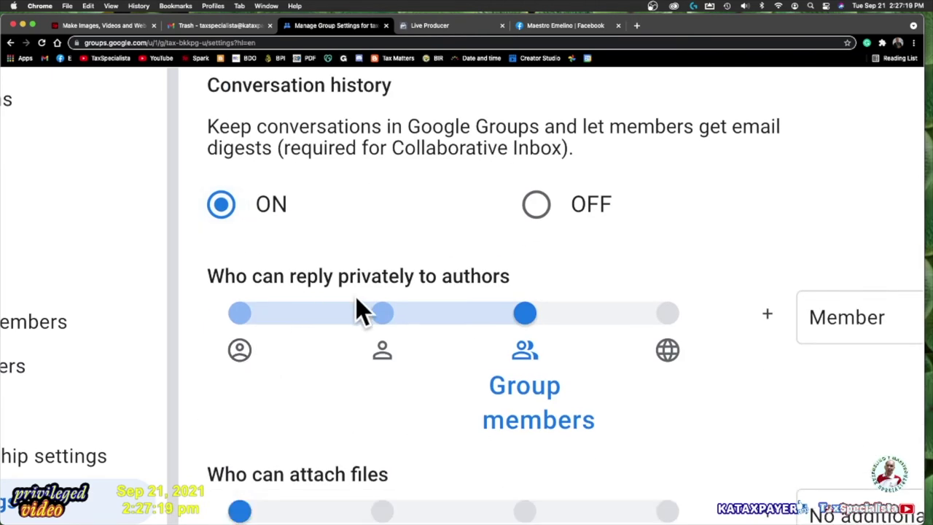
scroll(432, 391, down, 7)
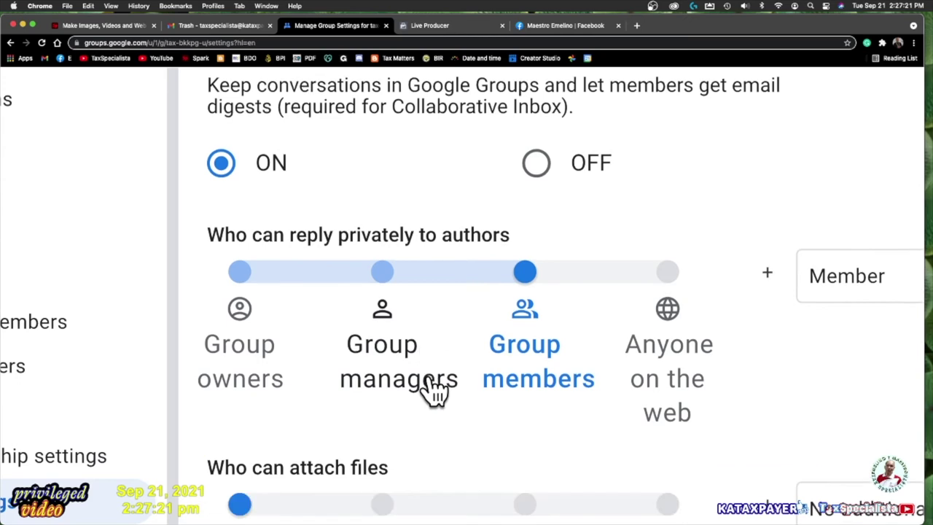